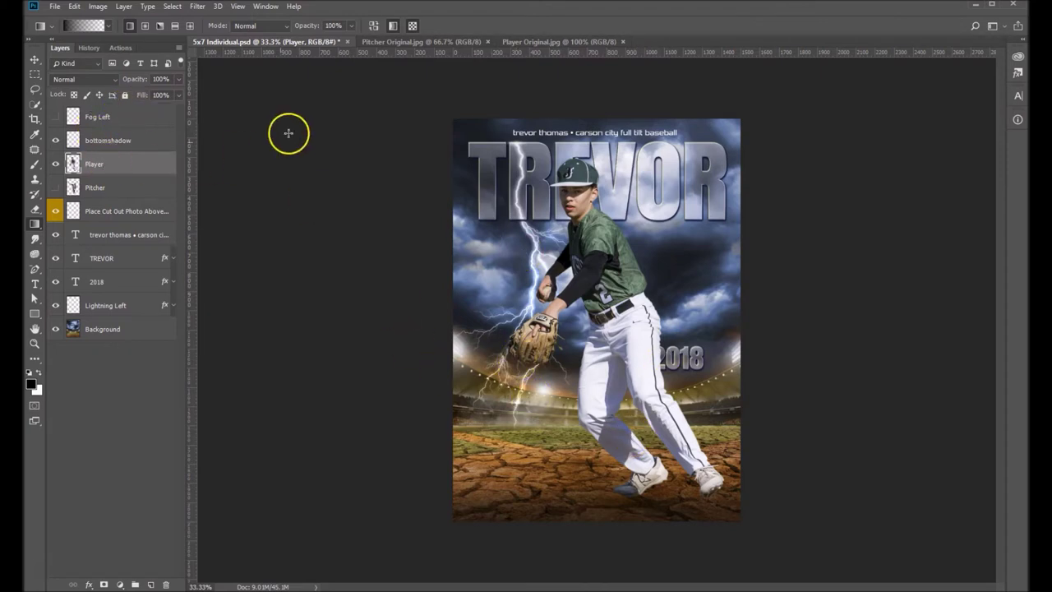
# Arrange the open documents as 2-up Vertical so the poster sits beside Player Original.jpg
pyautogui.click(265, 7)
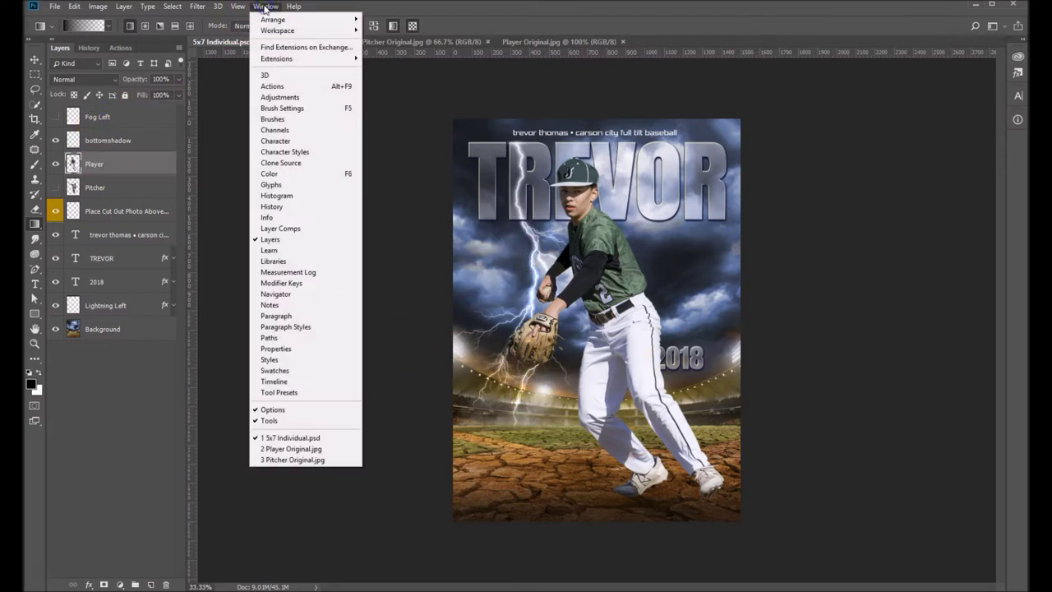
pyautogui.moveTo(274, 19)
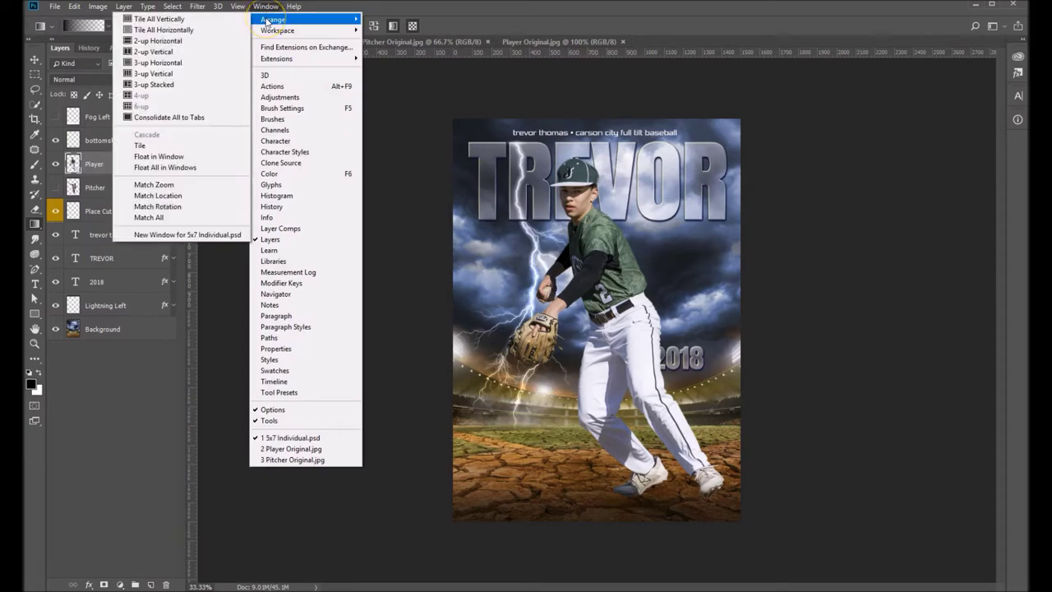
pyautogui.click(156, 52)
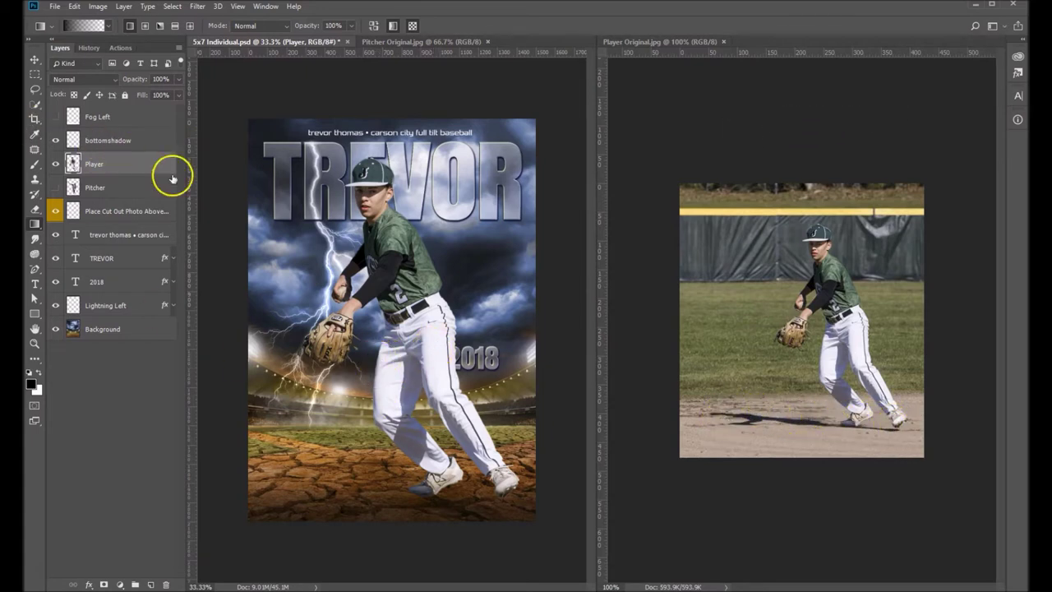
# Load the Player layer's outline as a selection and add a new empty layer directly below the Player layer
pyautogui.click(102, 165)
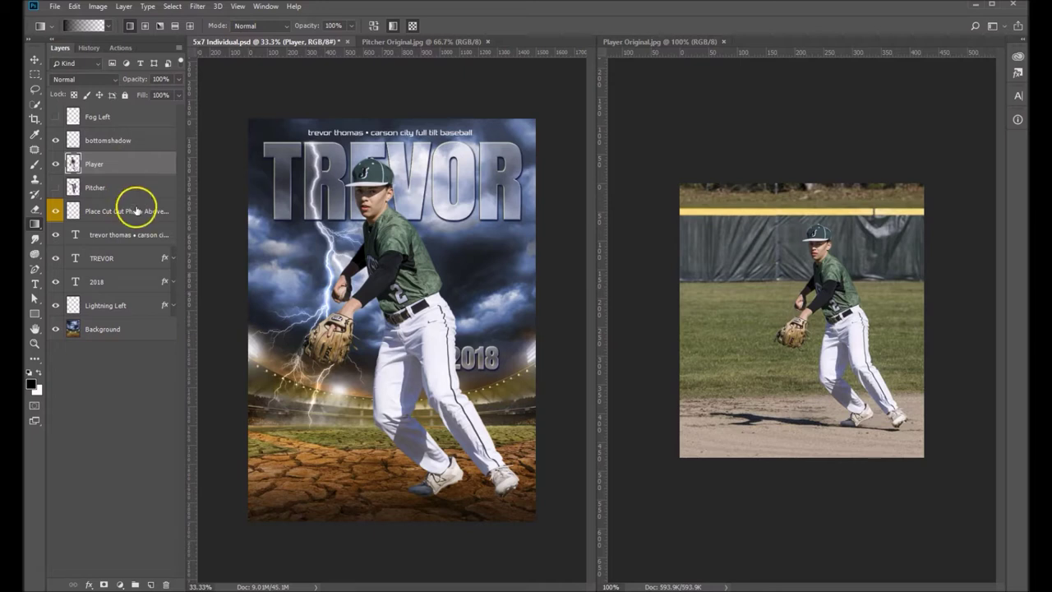
pyautogui.keyDown('ctrl'); pyautogui.click(73, 164); pyautogui.keyUp('ctrl')
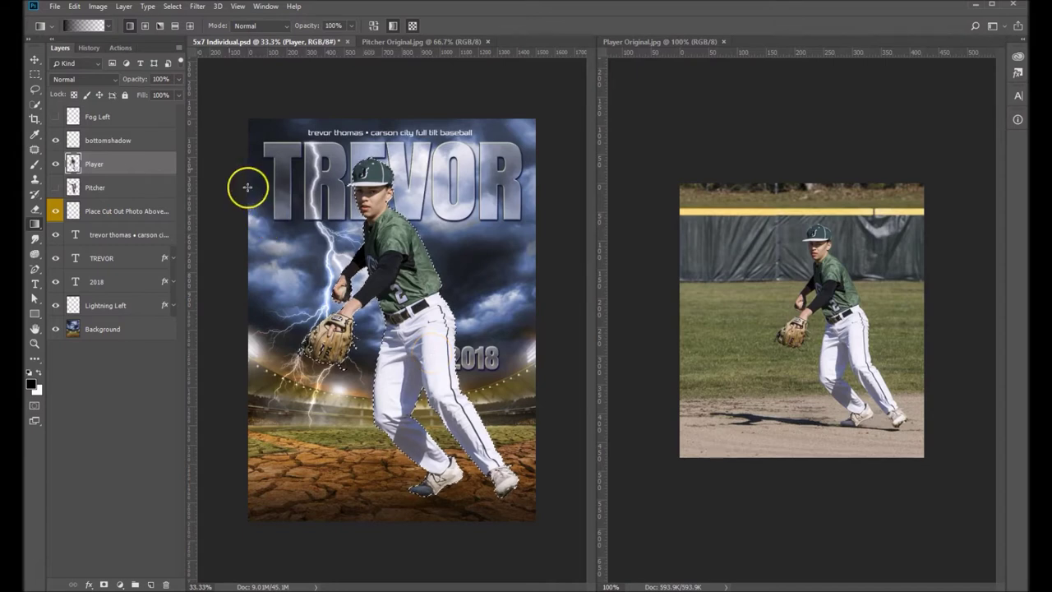
pyautogui.click(151, 583)
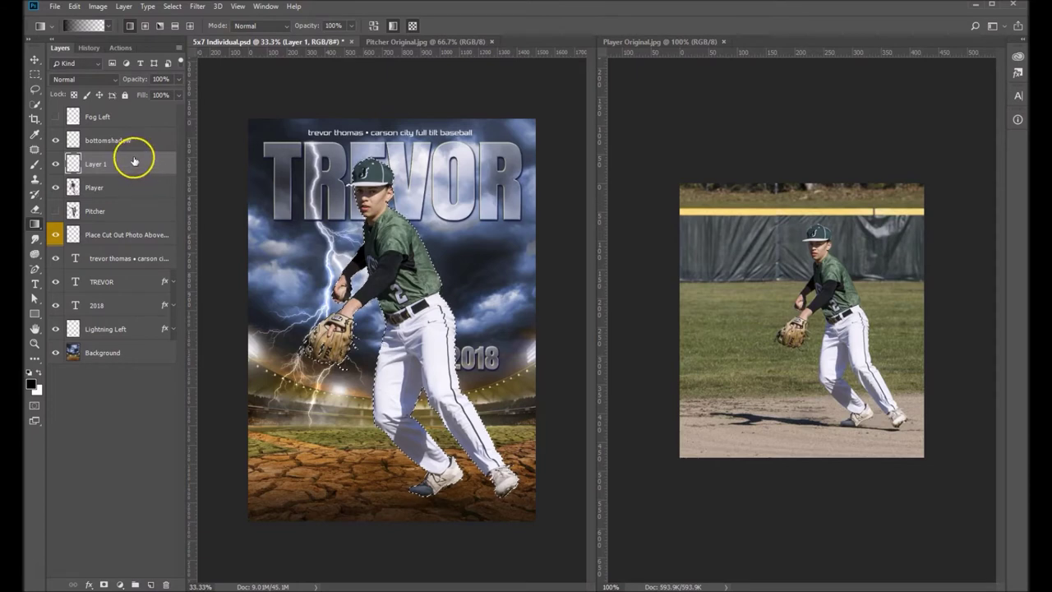
pyautogui.moveTo(134, 161); pyautogui.dragTo(126, 193)
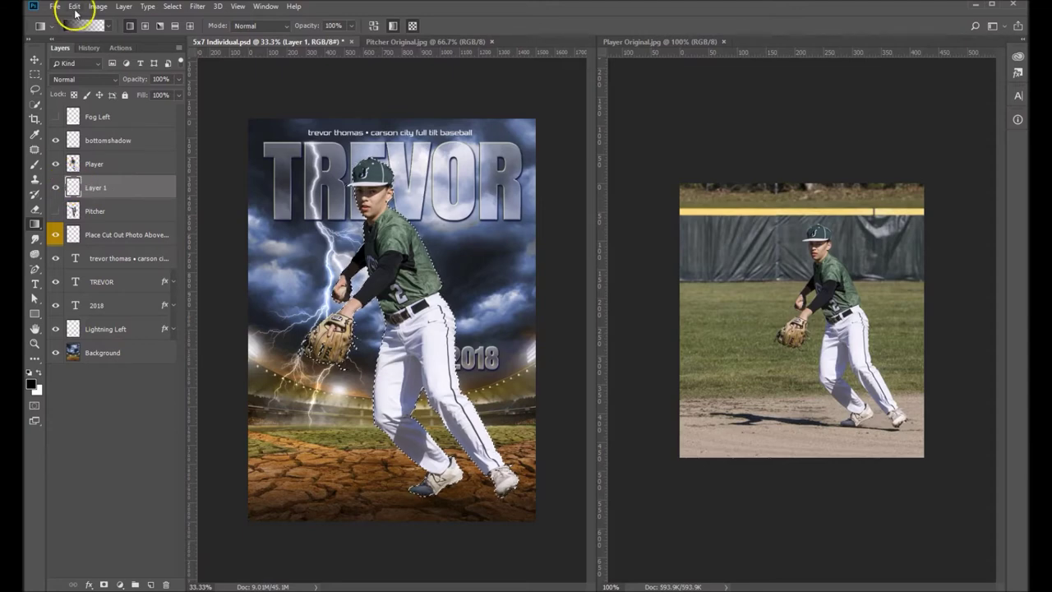
# Fill the player-shaped selection with black on the new layer, deselect it, and rename the layer Shadow
pyautogui.click(74, 7)
pyautogui.click(93, 188)
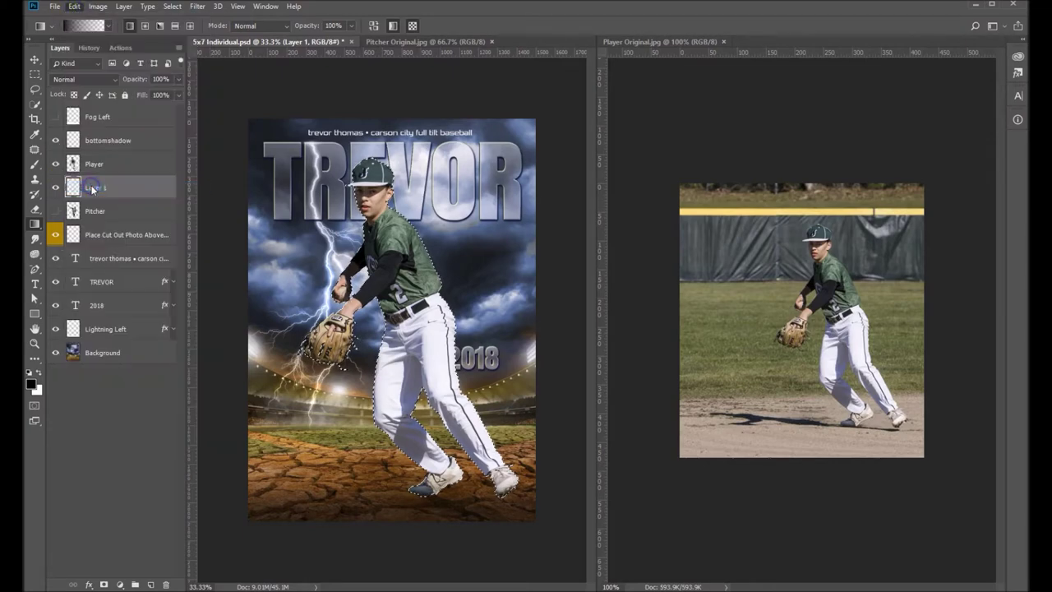
pyautogui.click(627, 219)
pyautogui.press('g')
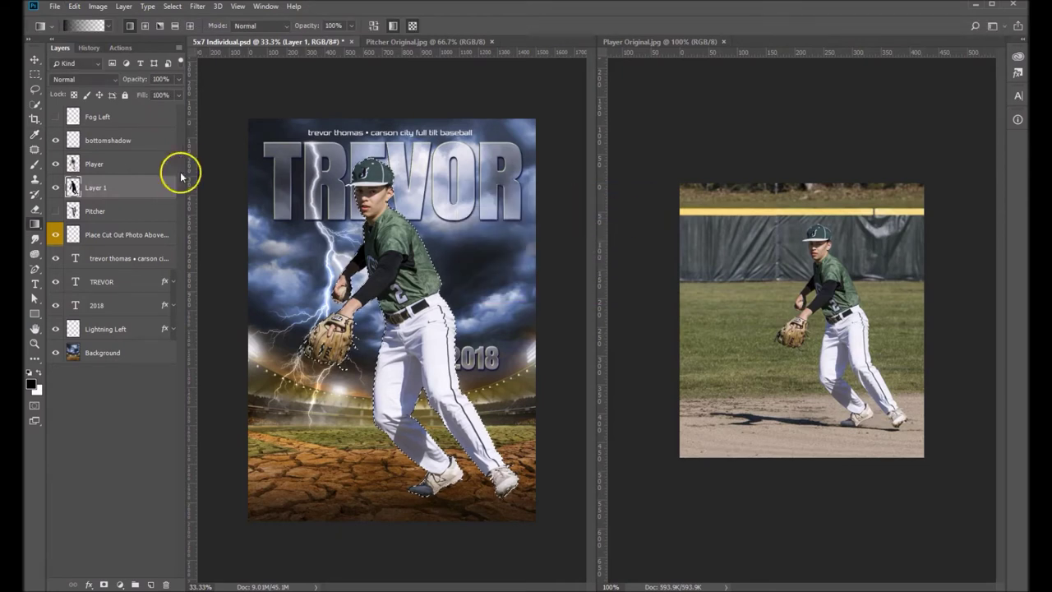
pyautogui.hotkey('ctrl', 'd')
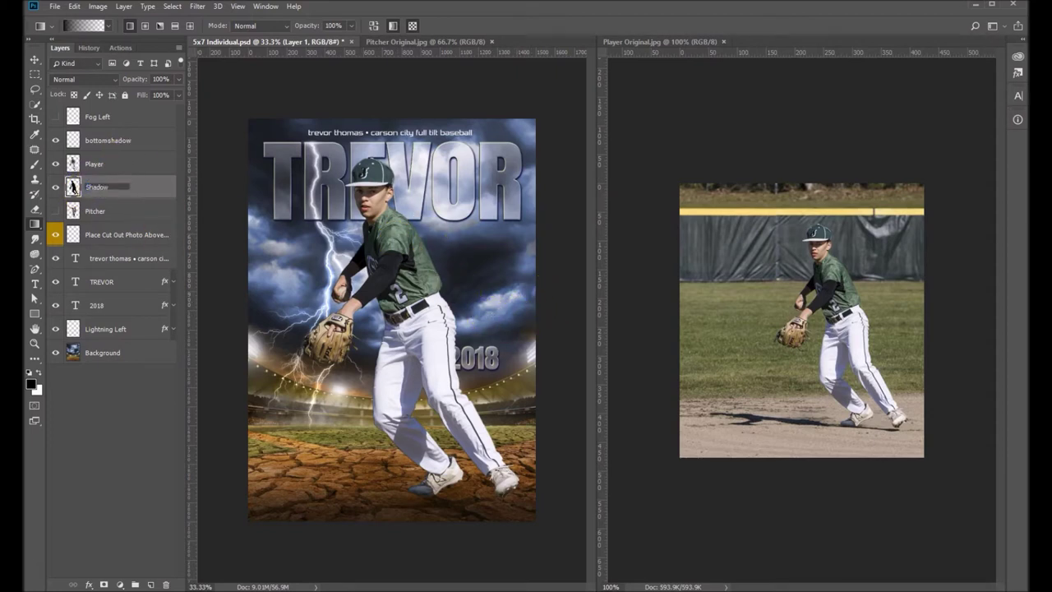
pyautogui.press('Return')
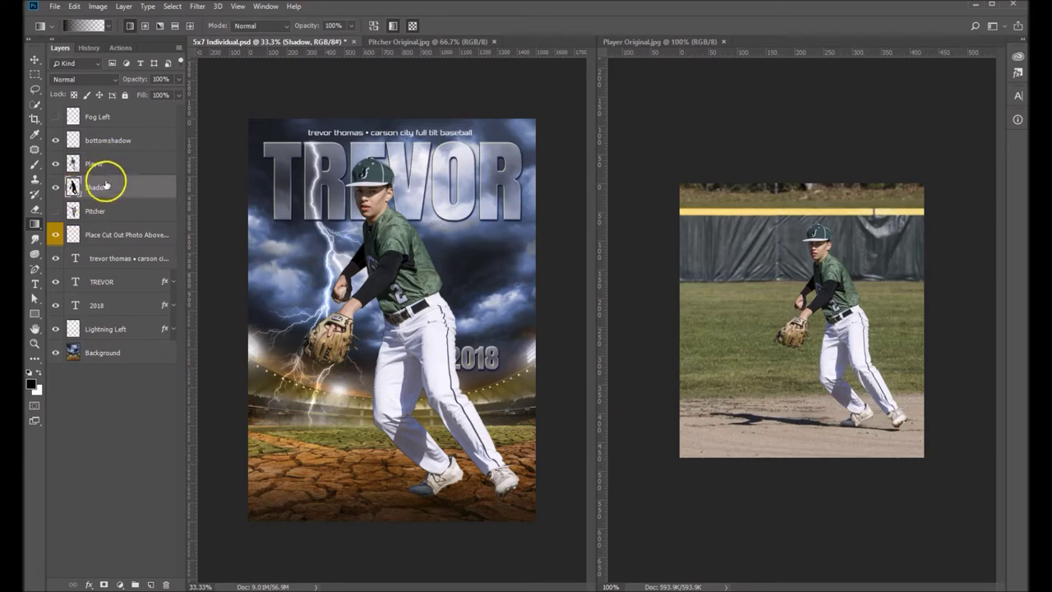
# Distort the Shadow layer into a flat shadow stretching left along the ground from the feet, about 7.4% height and 79.5° horizontal skew
pyautogui.click(74, 7)
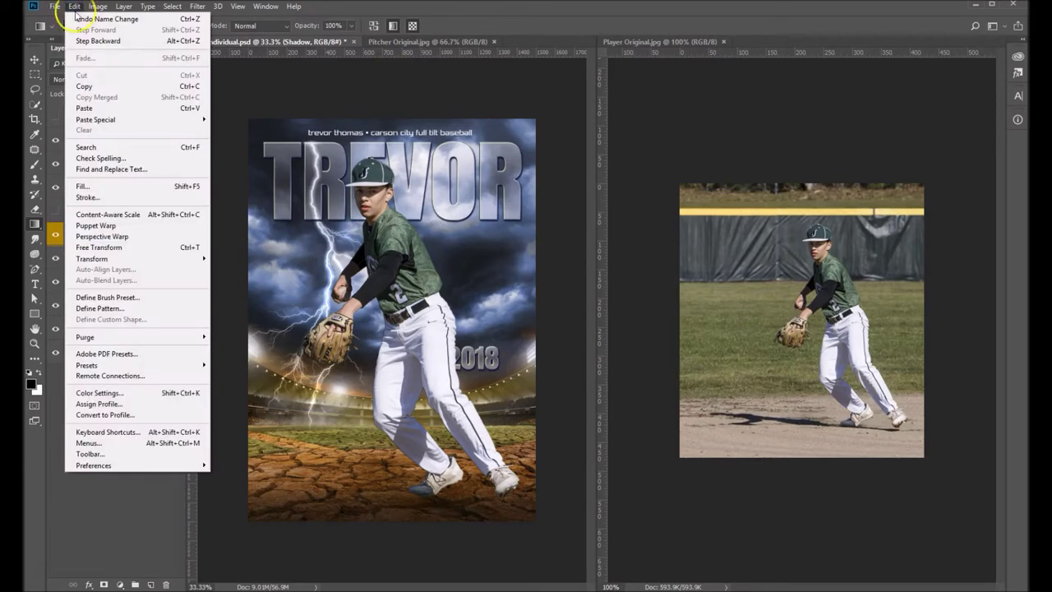
pyautogui.click(141, 260)
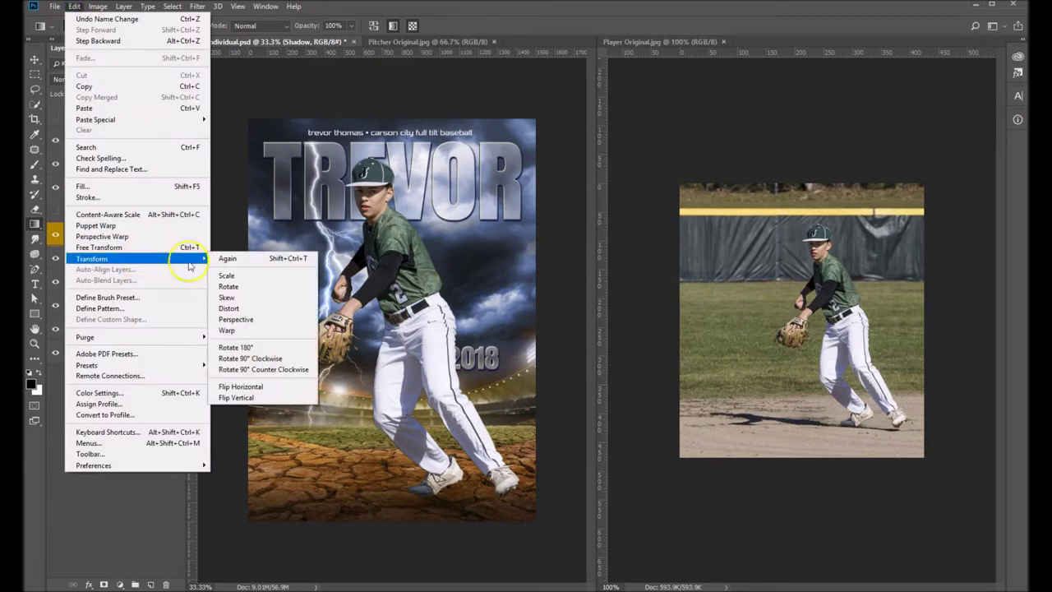
pyautogui.click(256, 305)
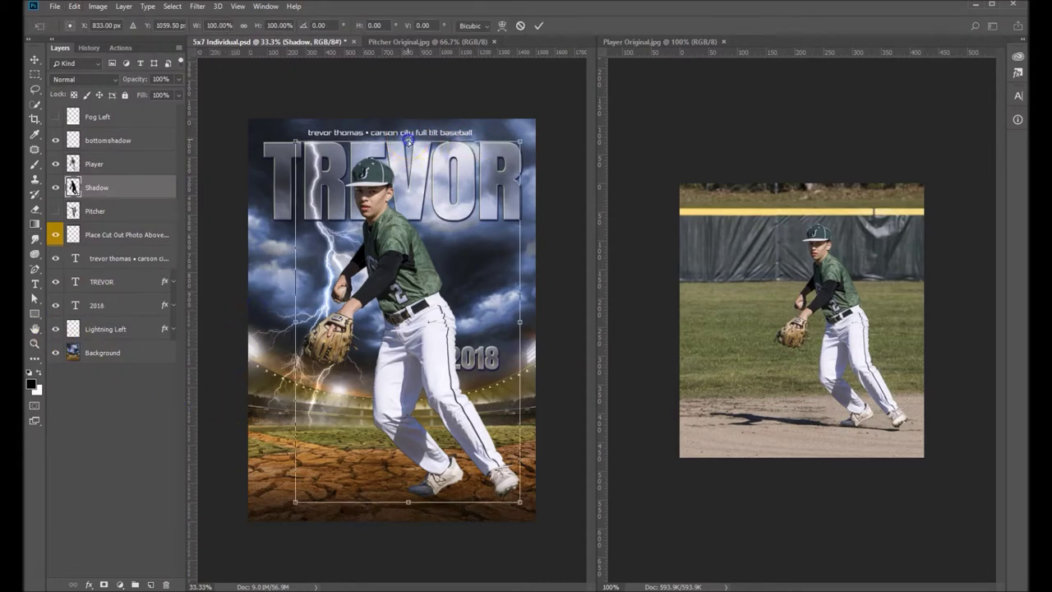
pyautogui.moveTo(407, 141); pyautogui.dragTo(261, 474)
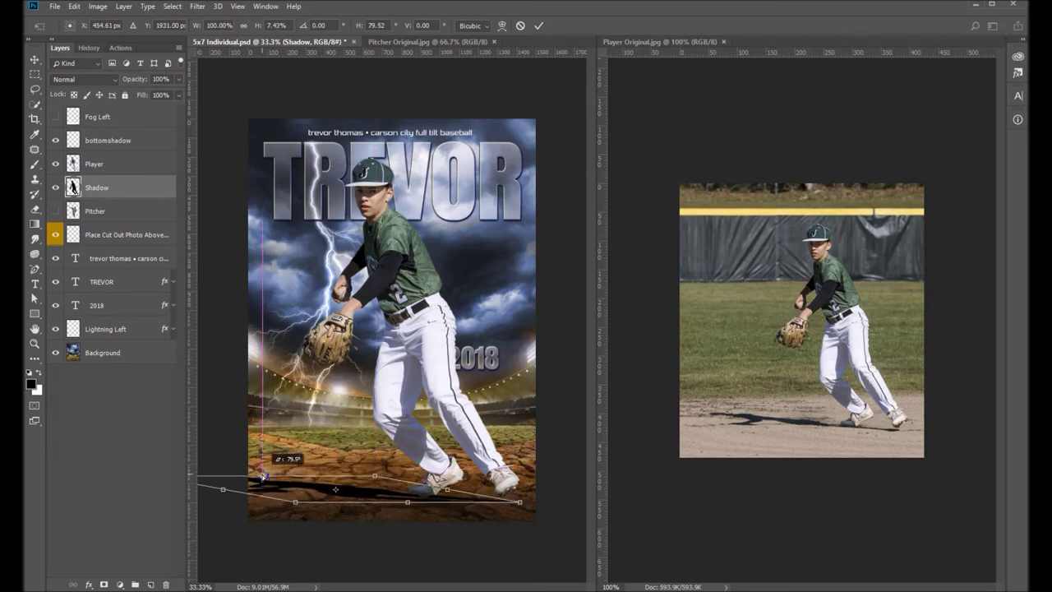
pyautogui.moveTo(262, 475); pyautogui.dragTo(263, 474)
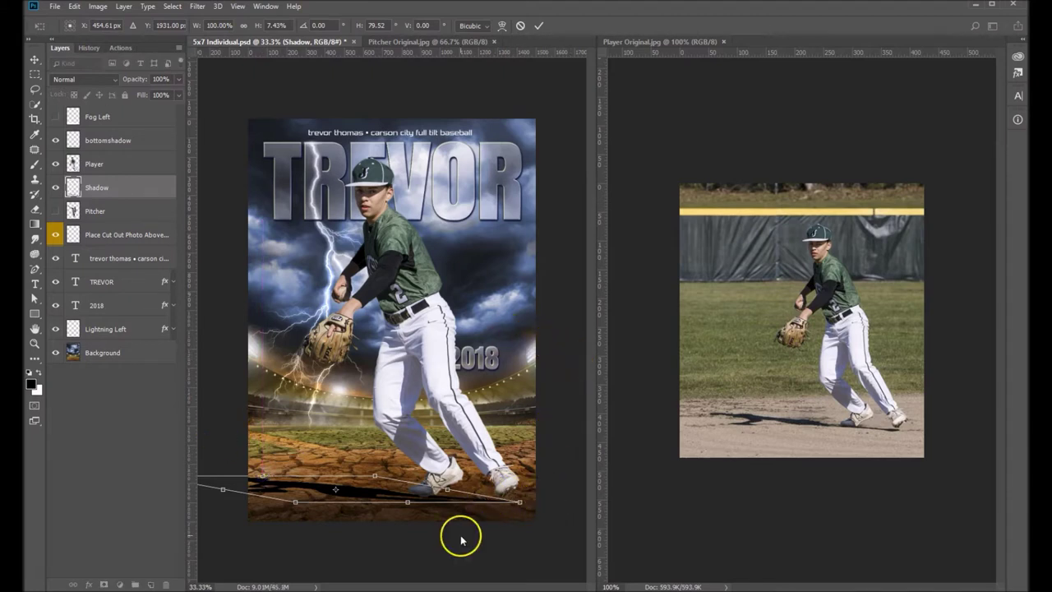
pyautogui.press('Return')
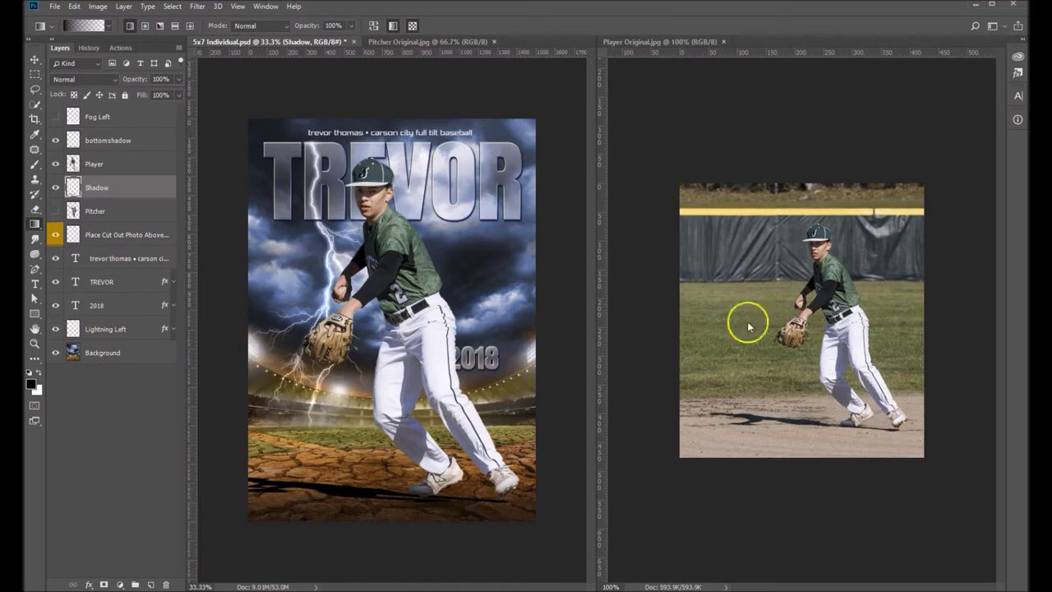
# Brush black into the shadow beneath the player's shoes with a 20 px brush and set the Shadow layer's opacity to 75%
pyautogui.click(35, 166)
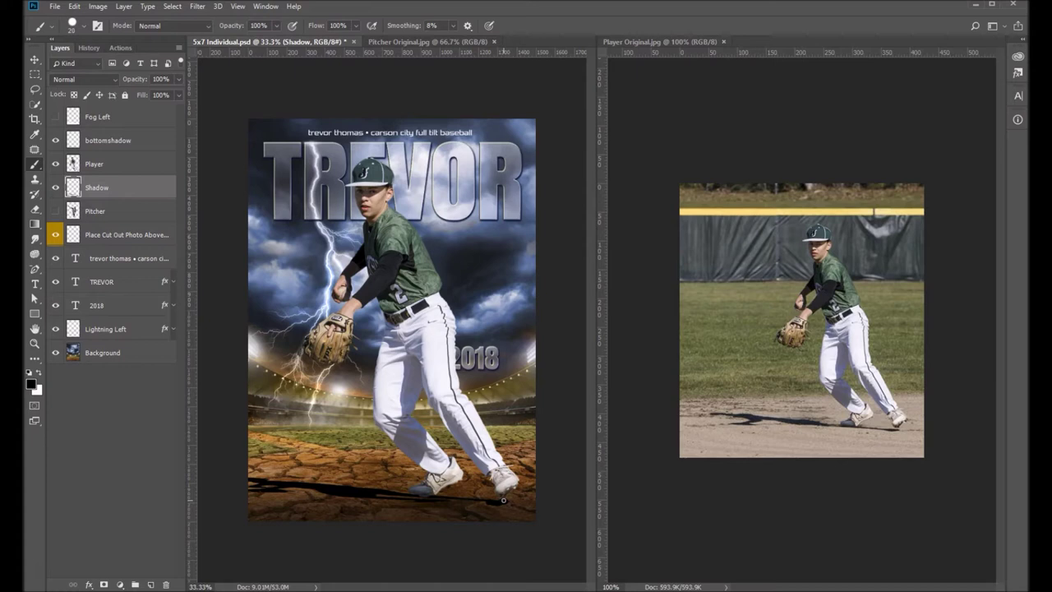
pyautogui.moveTo(484, 498)
pyautogui.mouseDown()
pyautogui.moveTo(419, 496)
pyautogui.moveTo(431, 496)
pyautogui.mouseUp()
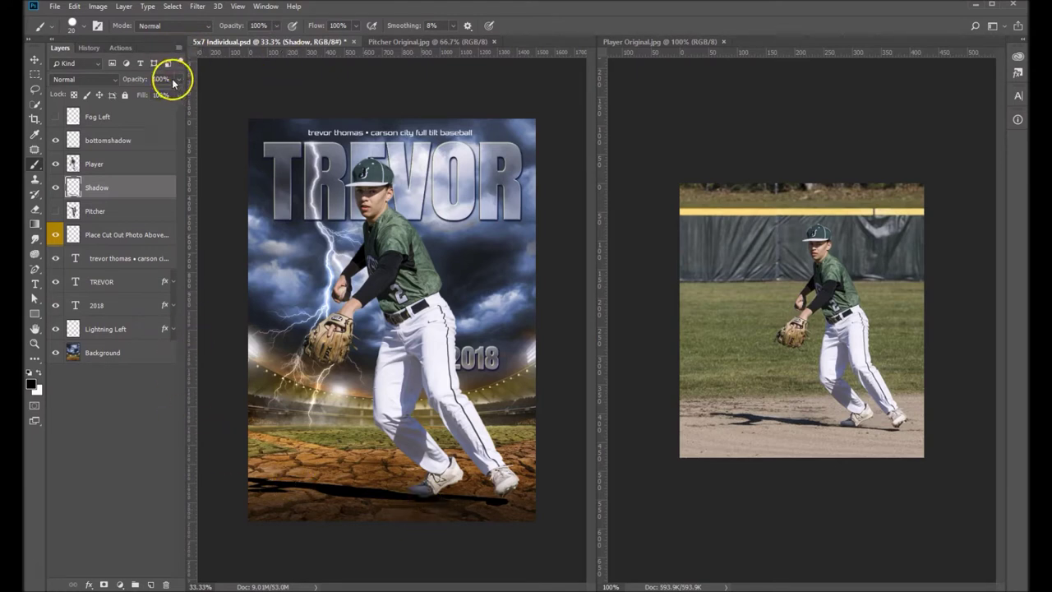
pyautogui.click(125, 79)
pyautogui.write('75')
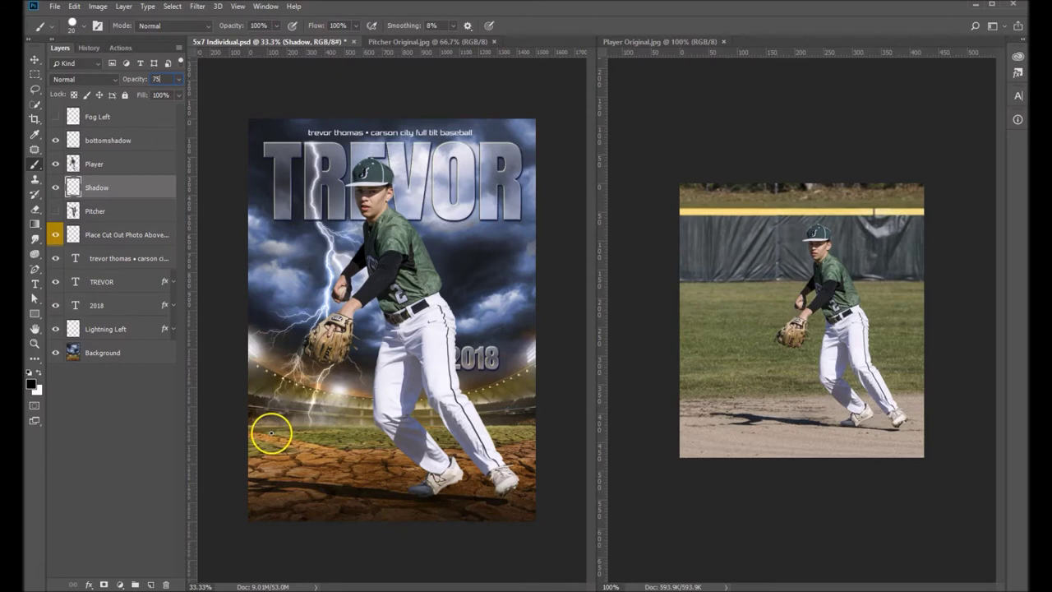
# Blend the Shadow layer into the ground by splitting the Underlying Layer white Blend If slider to 58 / 255
pyautogui.rightClick(155, 188)
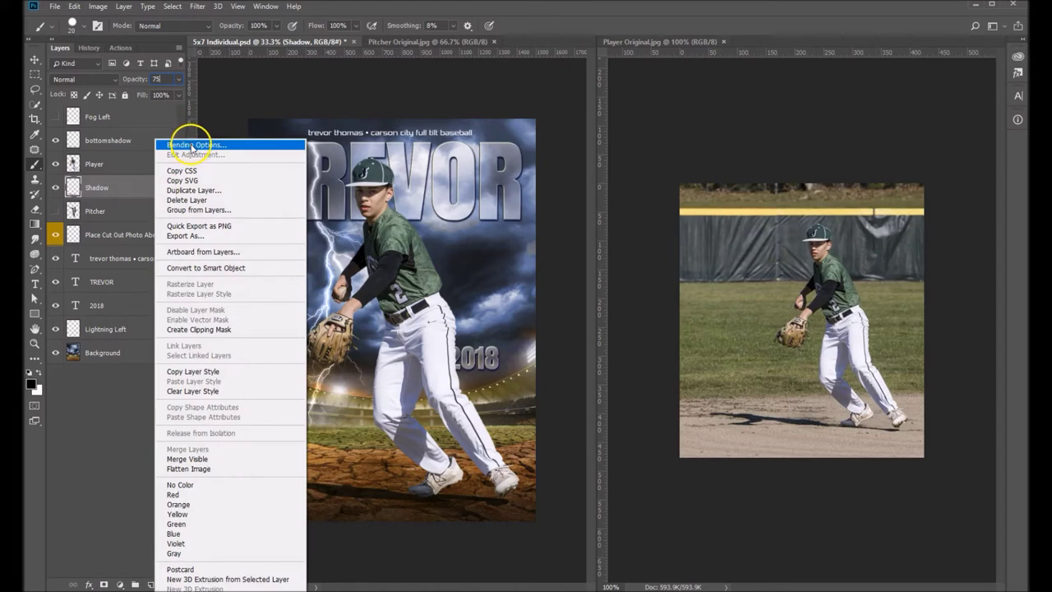
pyautogui.press('Escape')
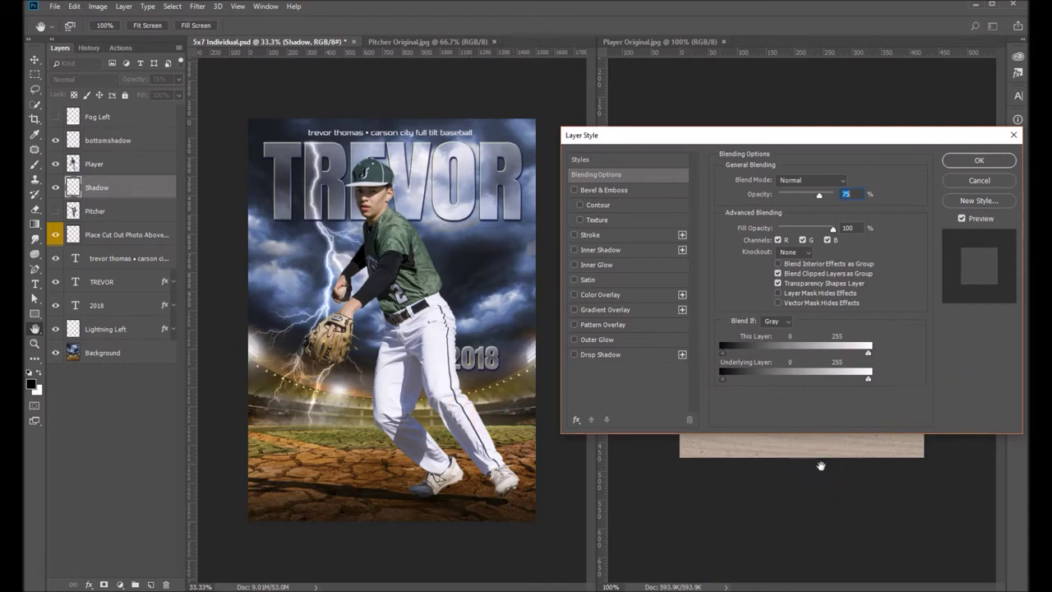
pyautogui.press('alt')
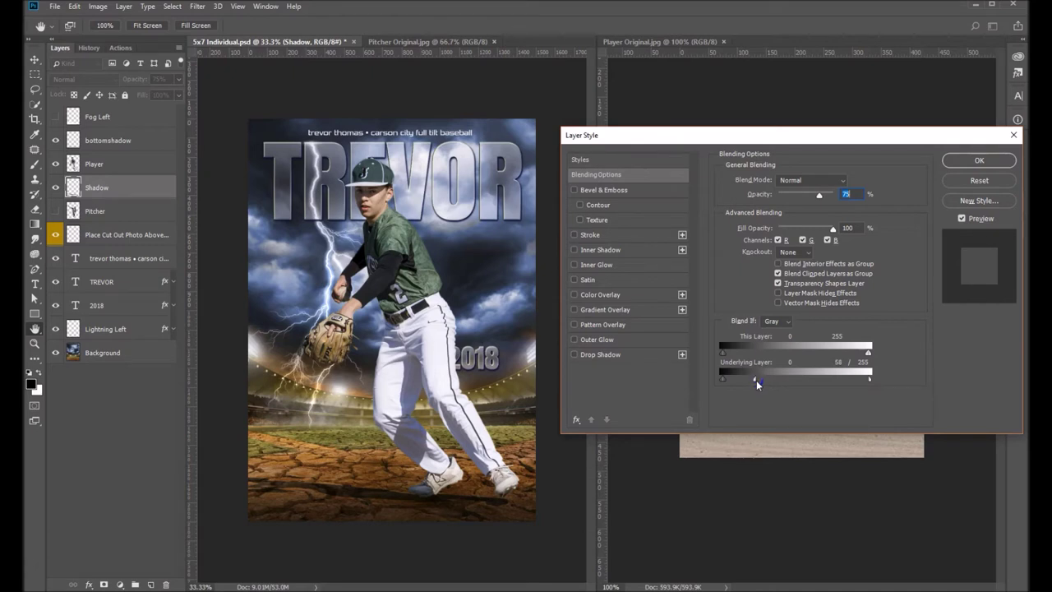
pyautogui.moveTo(757, 380); pyautogui.dragTo(756, 380)
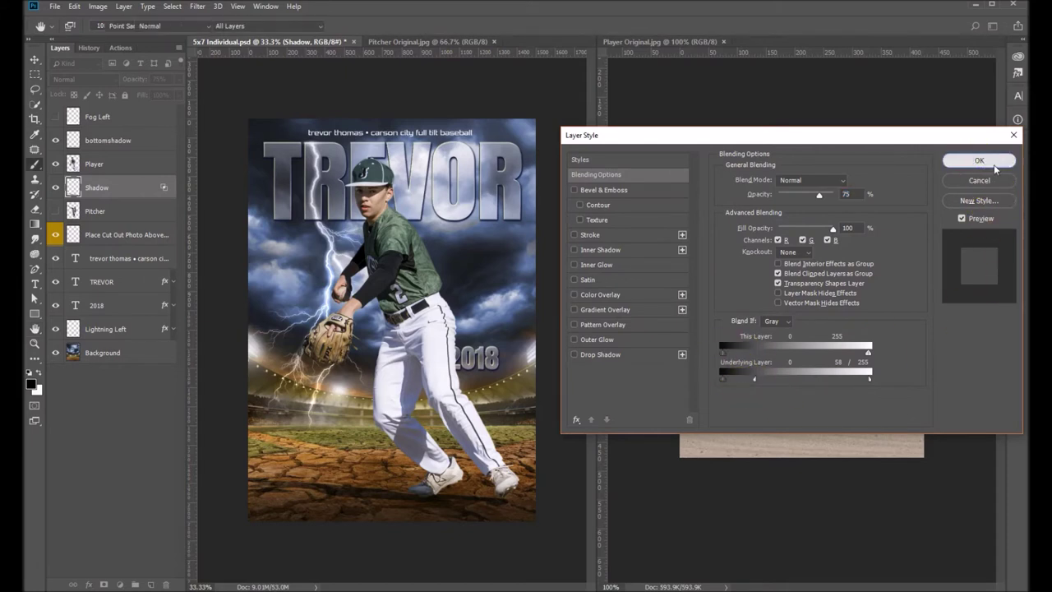
pyautogui.click(992, 164)
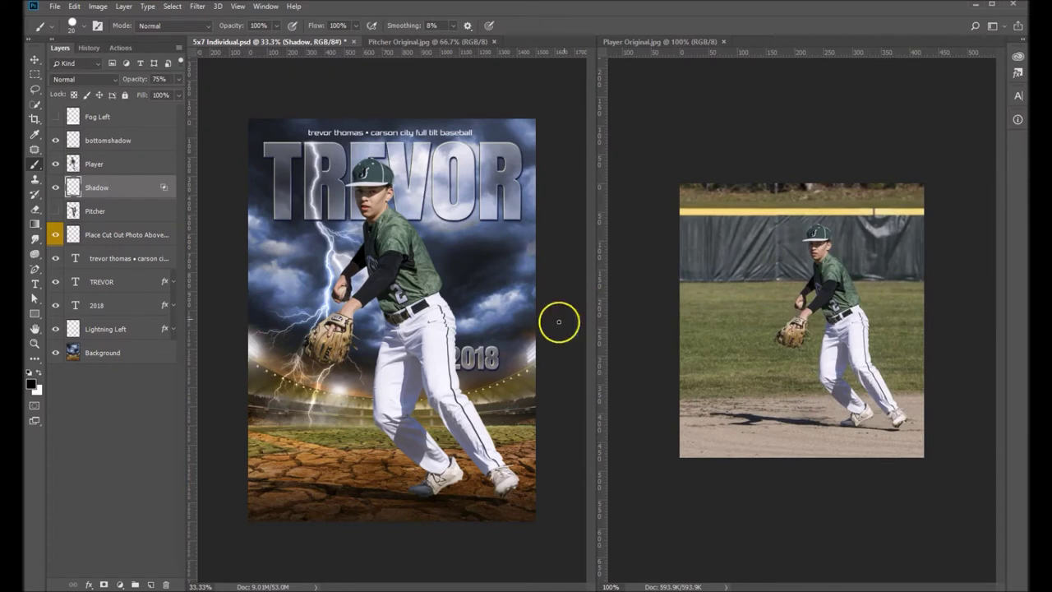
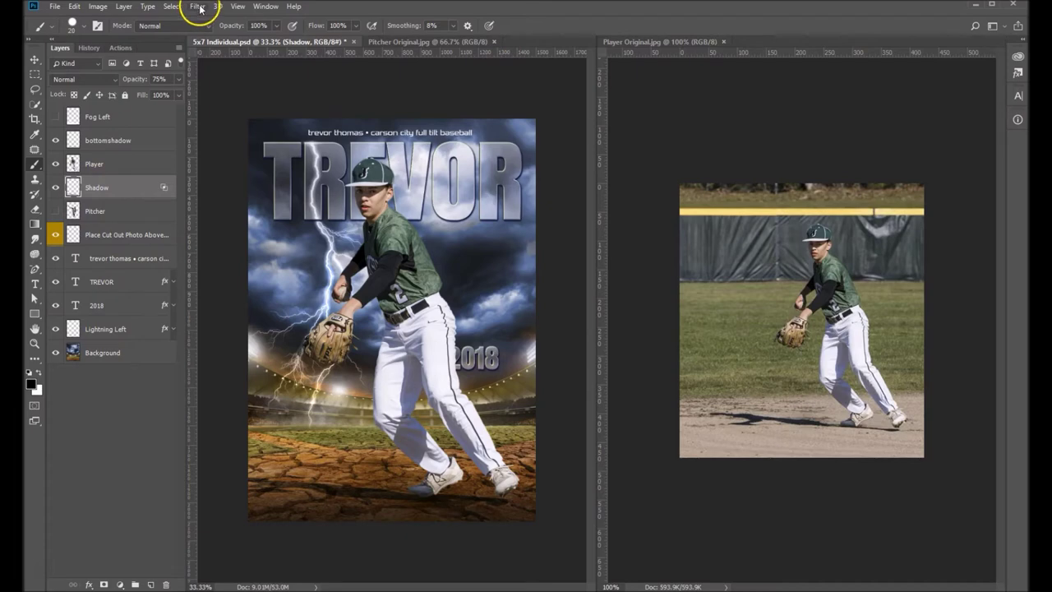
# Soften the Shadow layer with a Gaussian Blur of 2.5 pixels radius
pyautogui.click(199, 8)
pyautogui.click(232, 150)
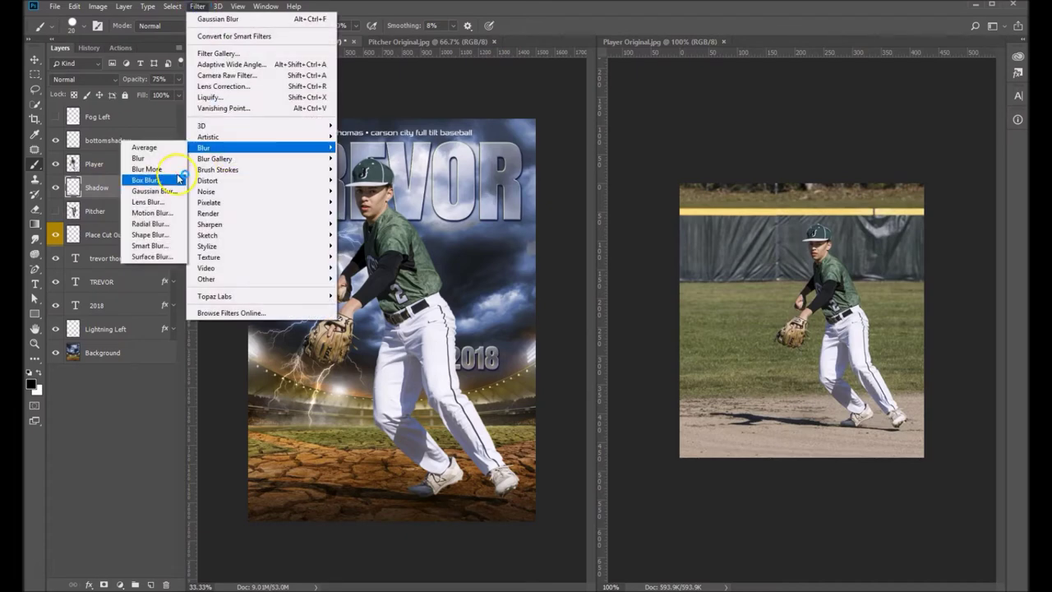
pyautogui.click(154, 191)
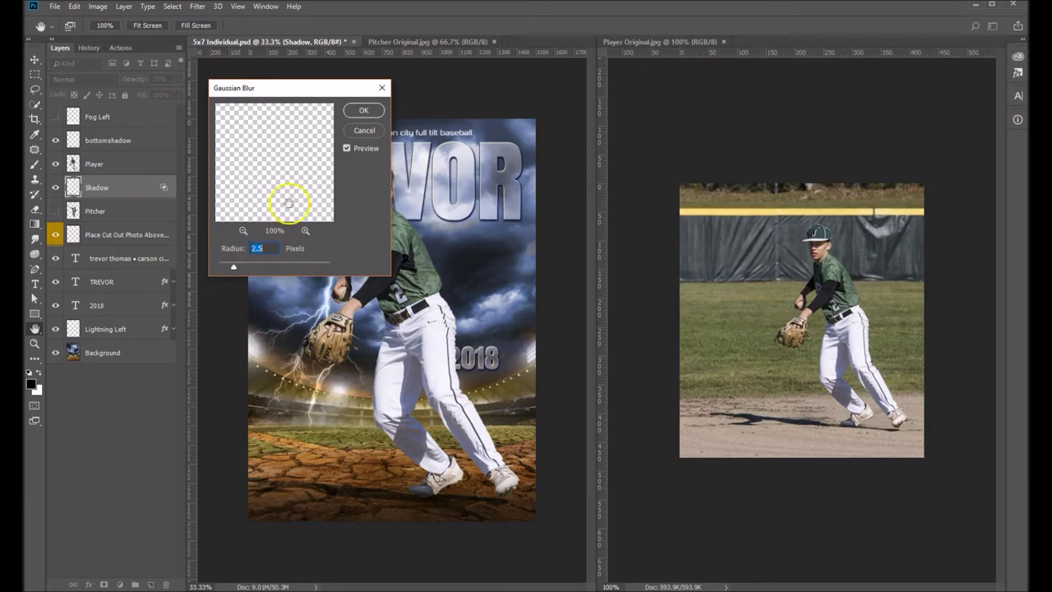
pyautogui.click(371, 112)
pyautogui.press('b')
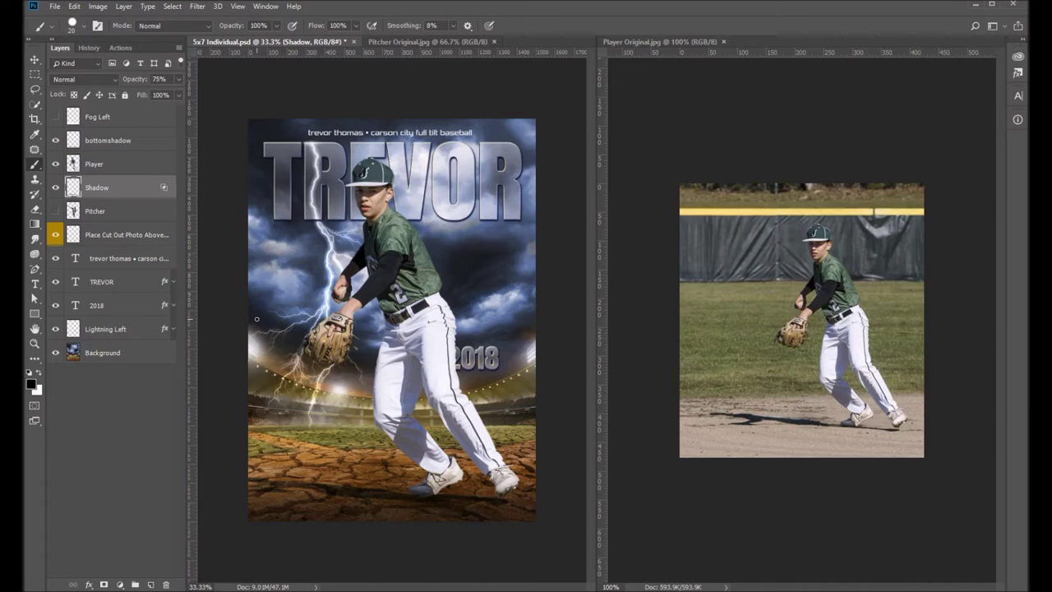
# Hide the Shadow and Player layers in the poster and close Player Original.jpg
pyautogui.click(55, 189)
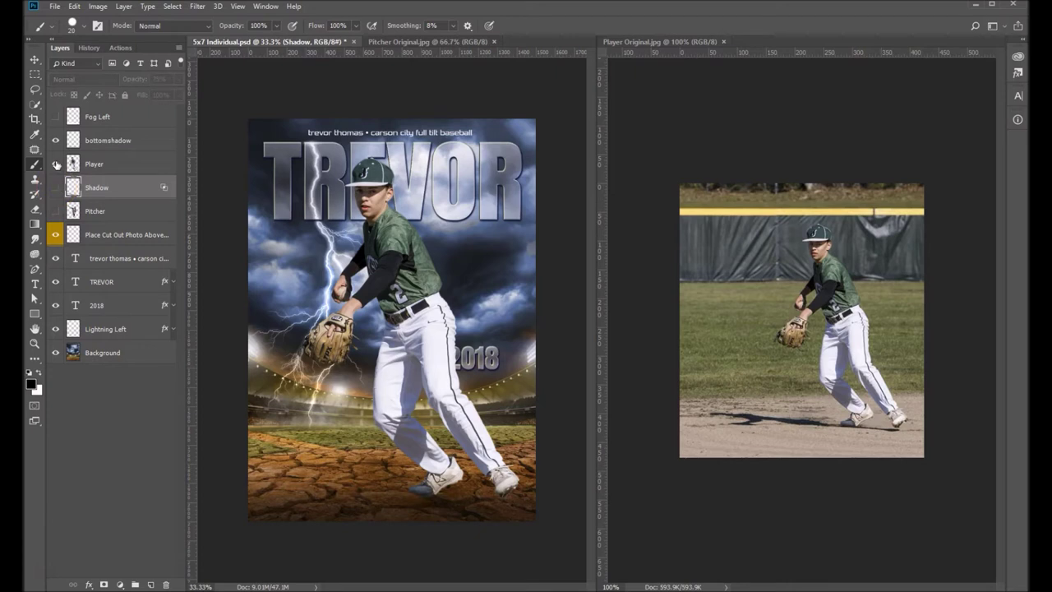
pyautogui.click(55, 163)
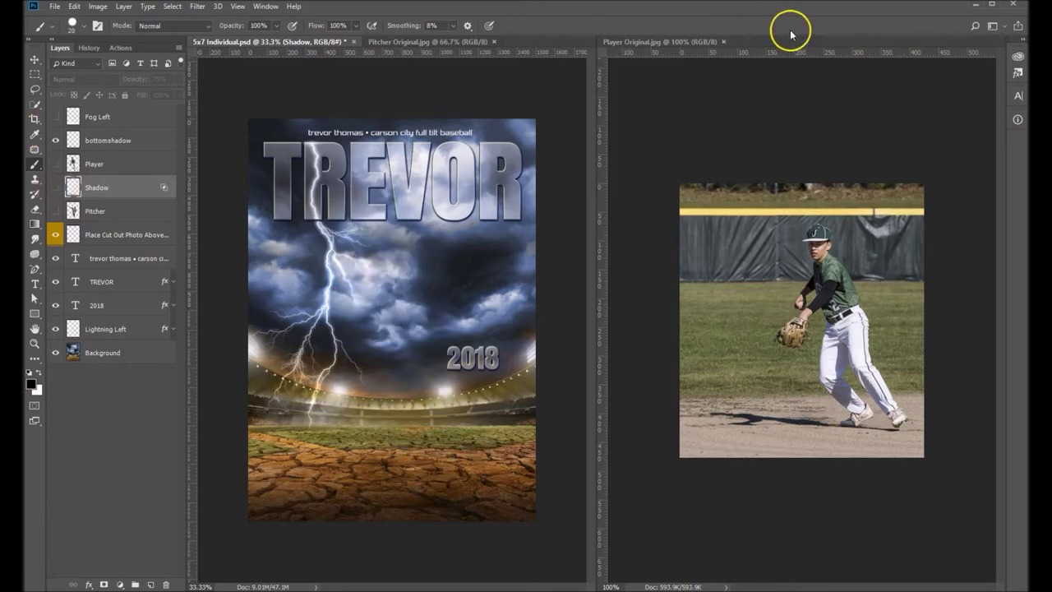
pyautogui.click(722, 41)
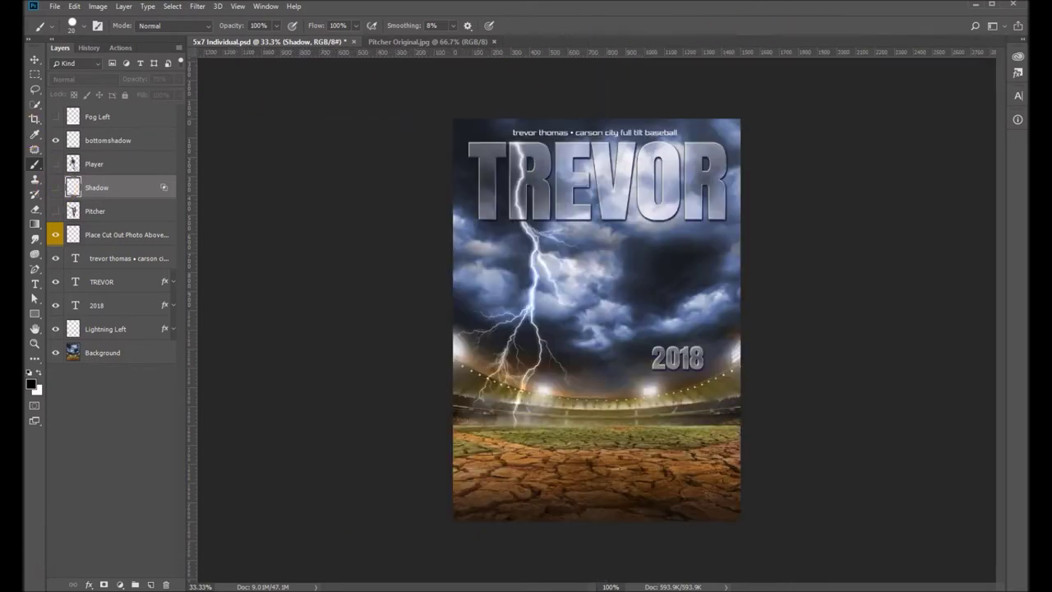
# Arrange the poster and Pitcher Original.jpg as 2-up Vertical and show the Pitcher layer in the poster
pyautogui.click(264, 6)
pyautogui.moveTo(271, 19)
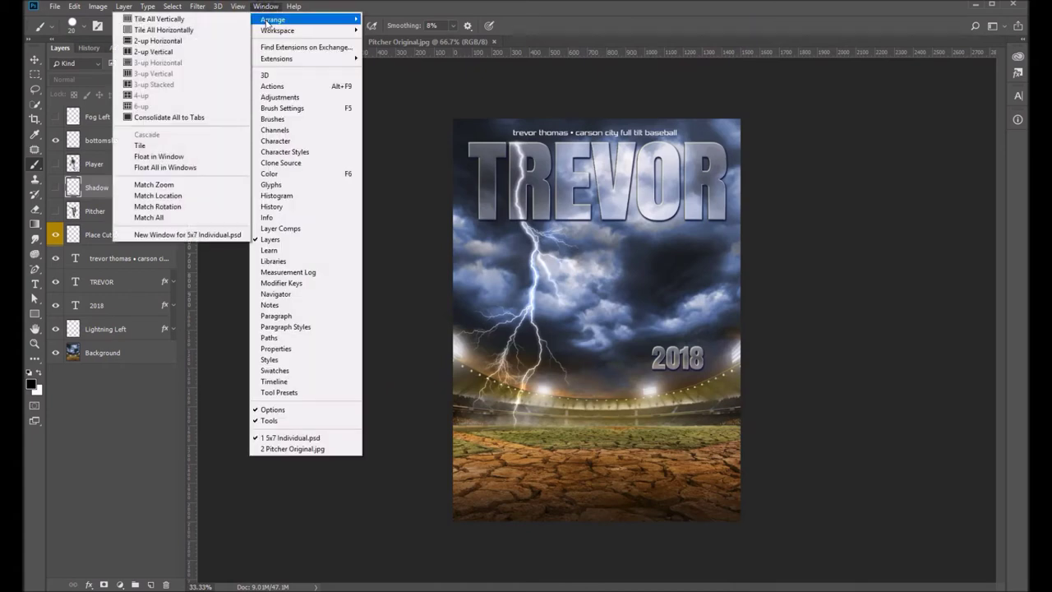
pyautogui.click(158, 52)
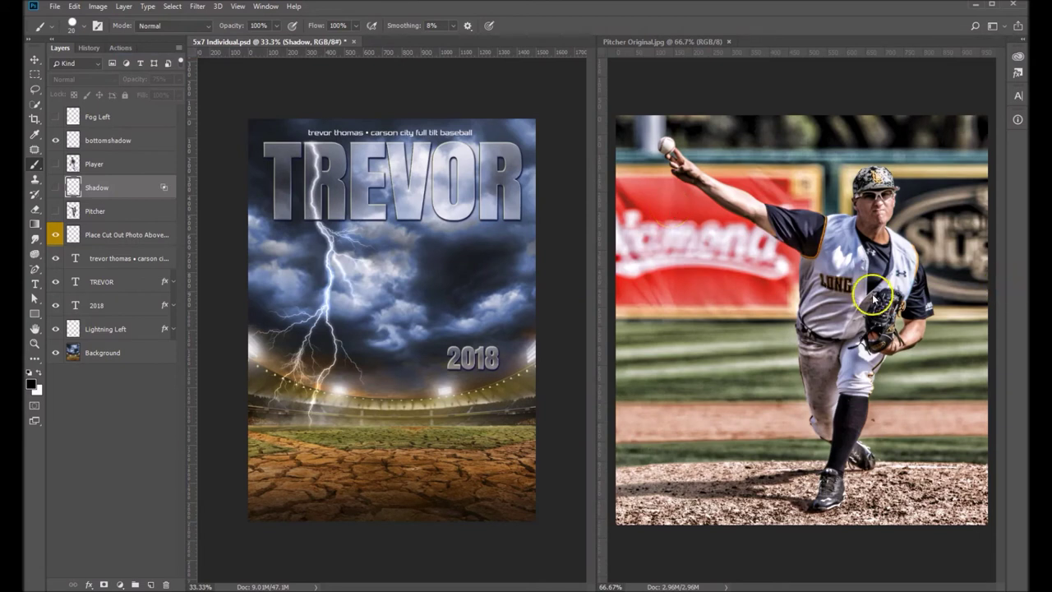
pyautogui.click(55, 211)
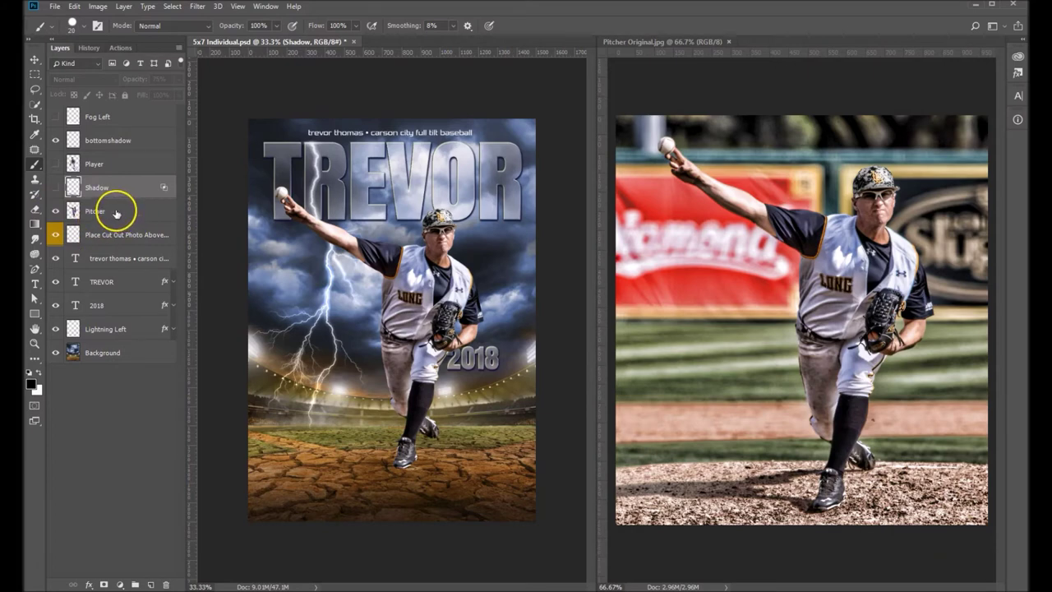
# Load the Pitcher layer's outline as a selection and add a new layer named Shadow directly below Pitcher
pyautogui.click(116, 213)
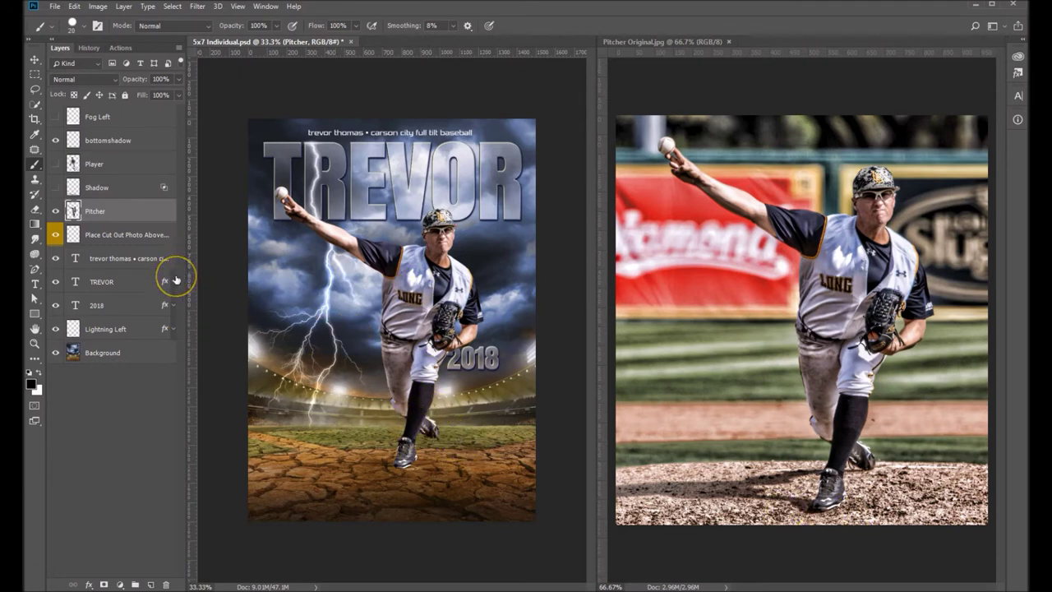
pyautogui.keyDown('ctrl'); pyautogui.click(73, 212); pyautogui.keyUp('ctrl')
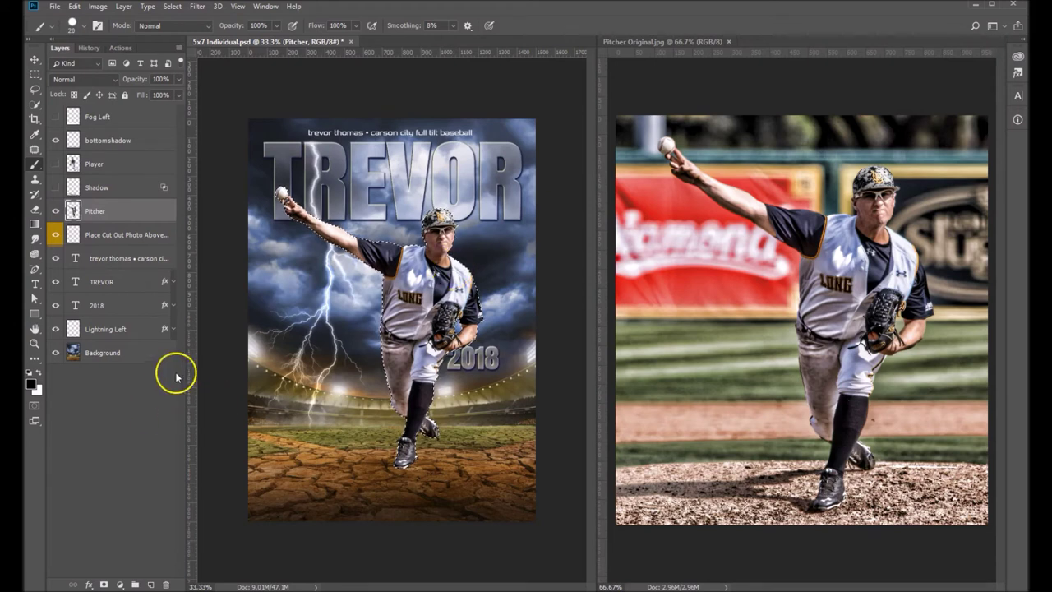
pyautogui.click(151, 586)
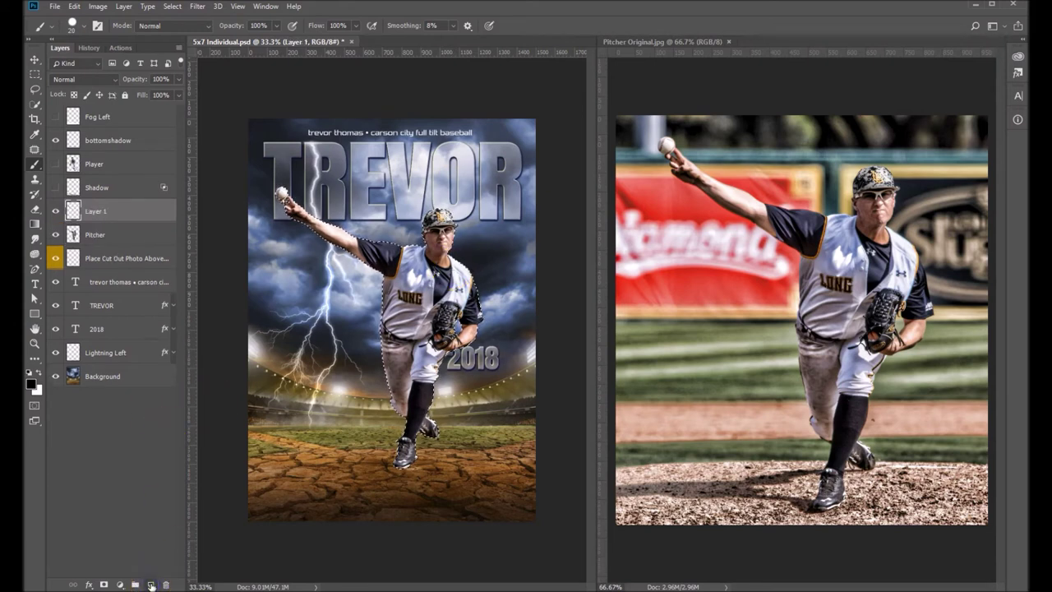
pyautogui.moveTo(123, 213); pyautogui.dragTo(110, 243)
pyautogui.click(104, 236)
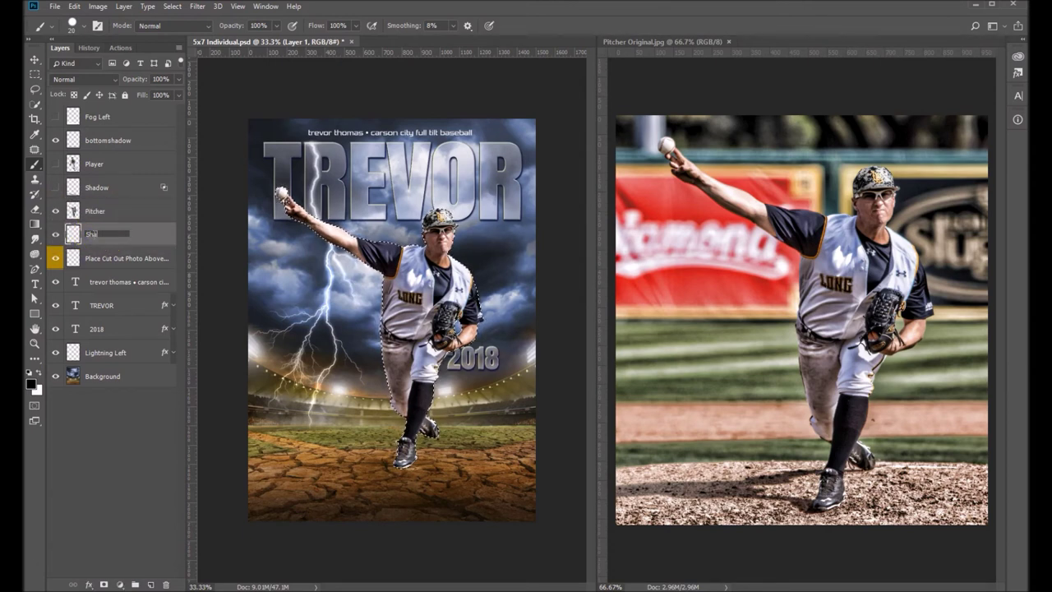
pyautogui.click(110, 72)
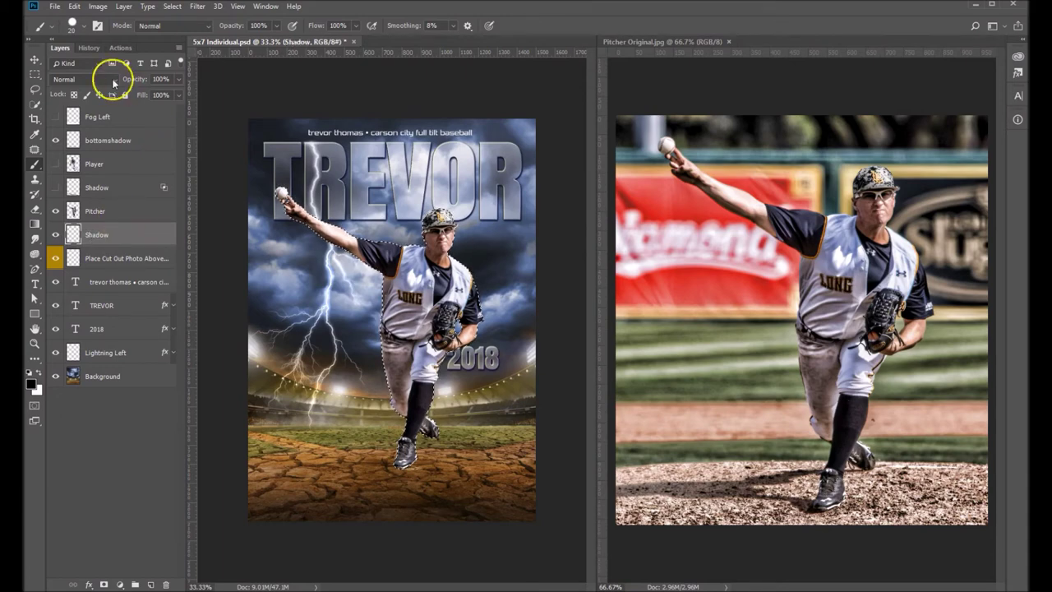
# Fill the pitcher-shaped selection on the new Shadow layer with black at 100% opacity and deselect
pyautogui.click(74, 7)
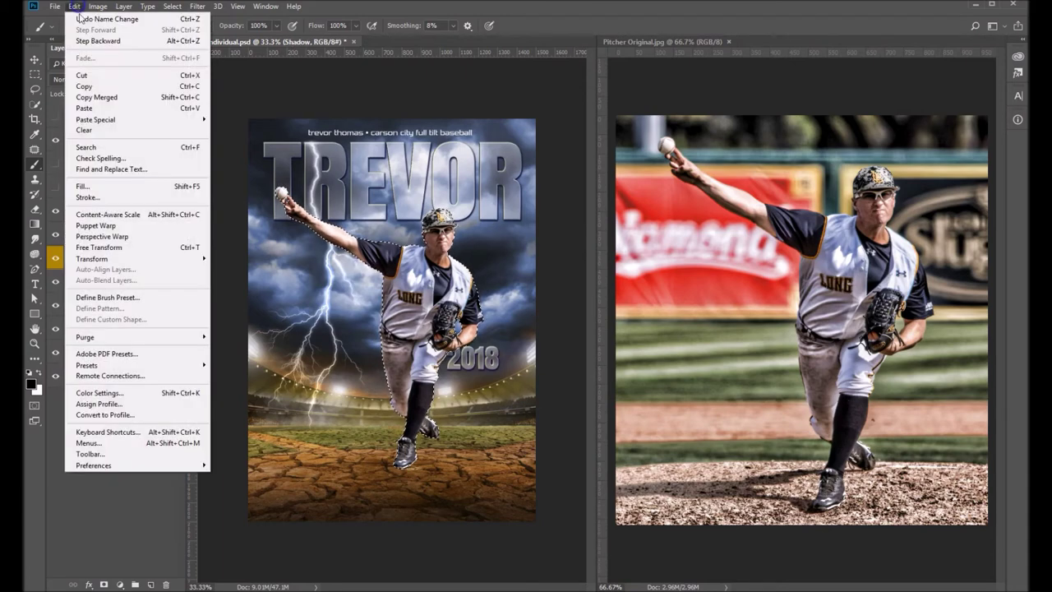
pyautogui.click(91, 183)
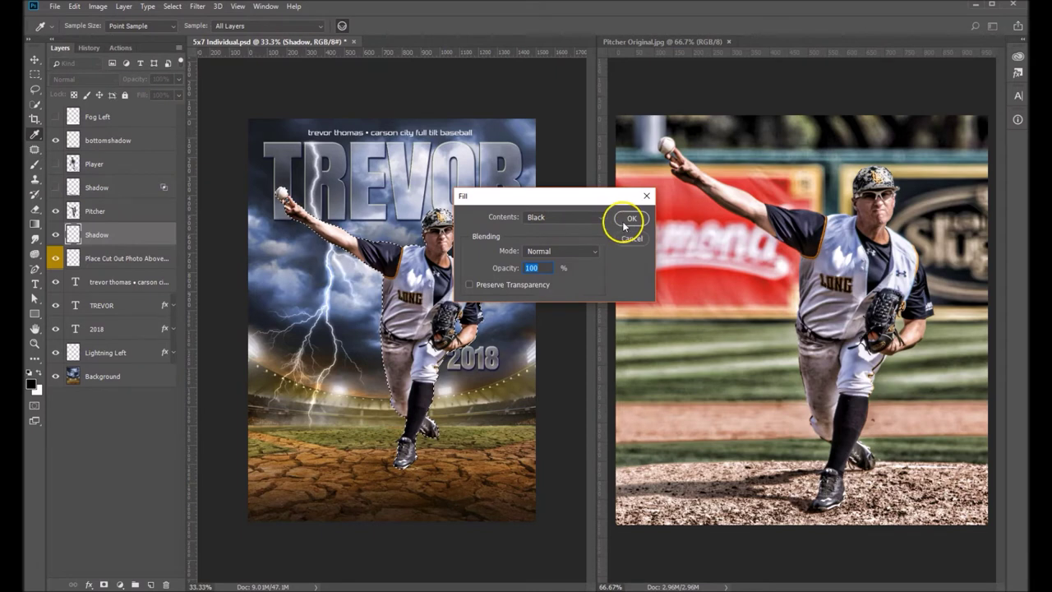
pyautogui.click(631, 217)
pyautogui.press('b')
pyautogui.click(137, 235)
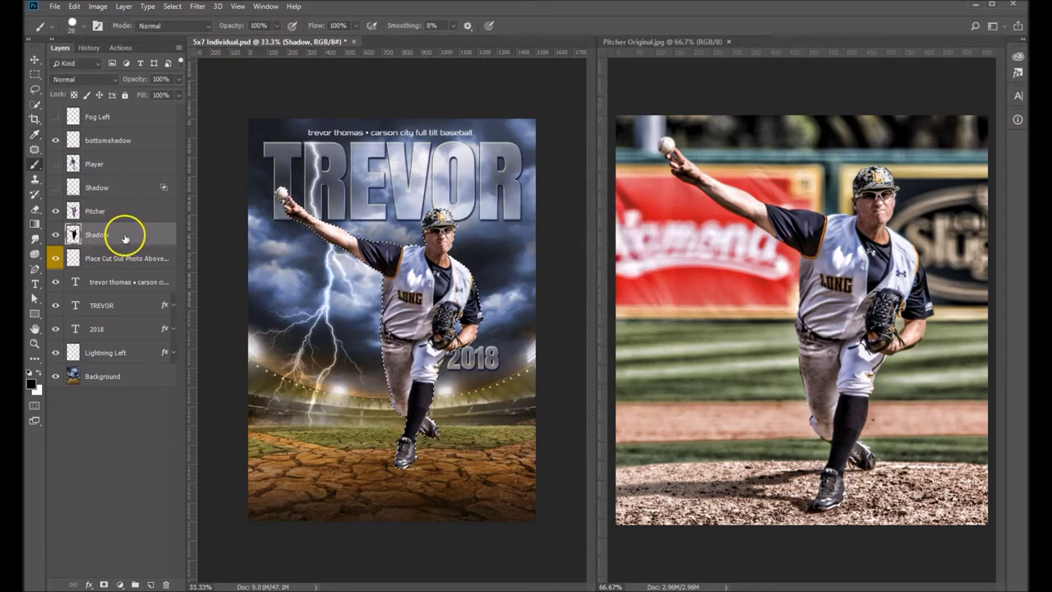
pyautogui.hotkey('ctrl', 'd')
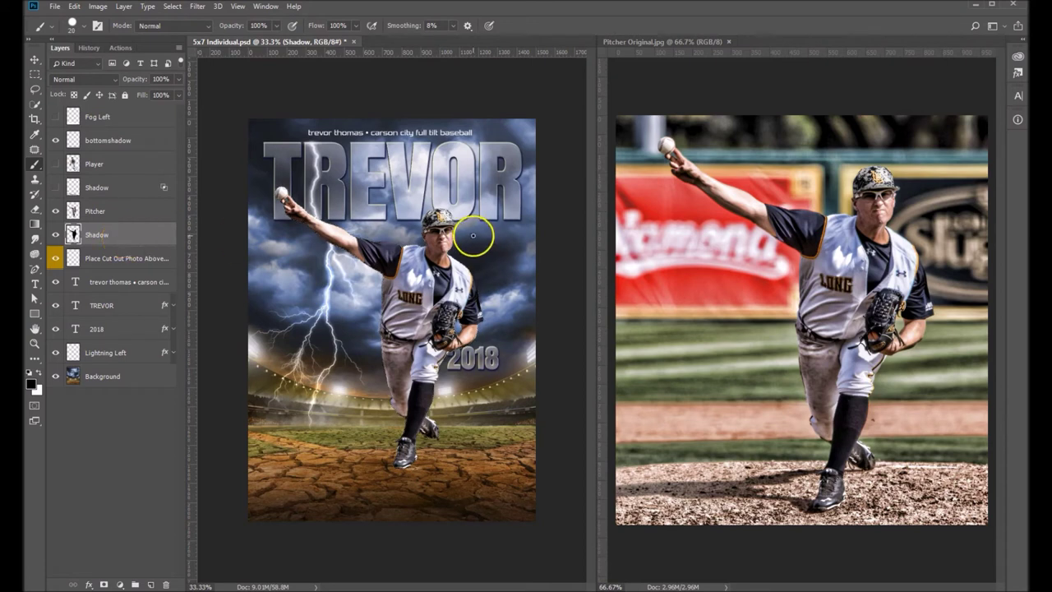
pyautogui.click(416, 249)
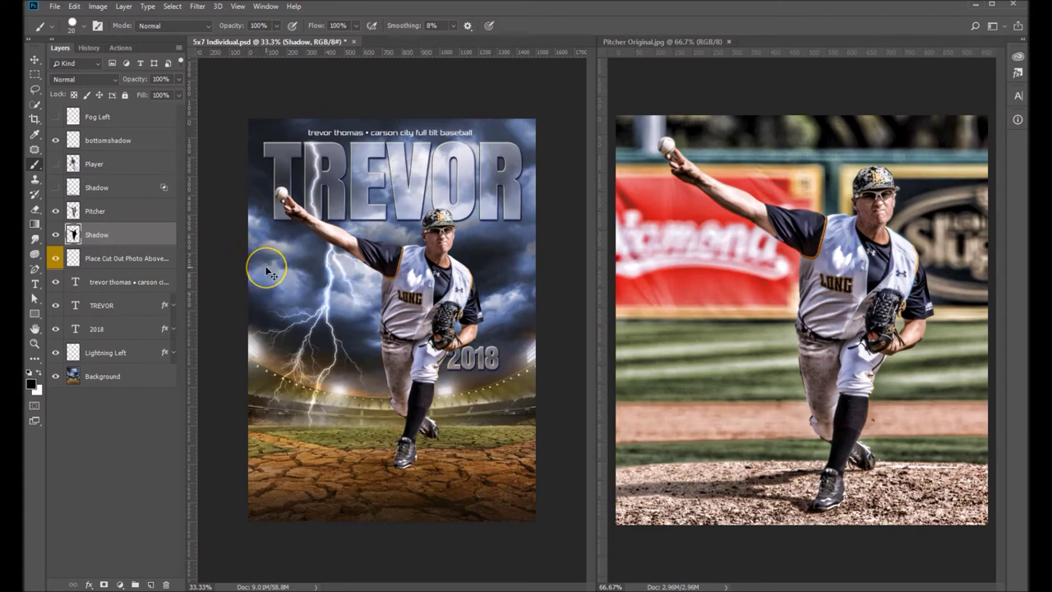
# Distort the pitcher's shadow flat onto the ground toward the left, to about 12% height with about 80° horizontal skew
pyautogui.hotkey('ctrl', 't')
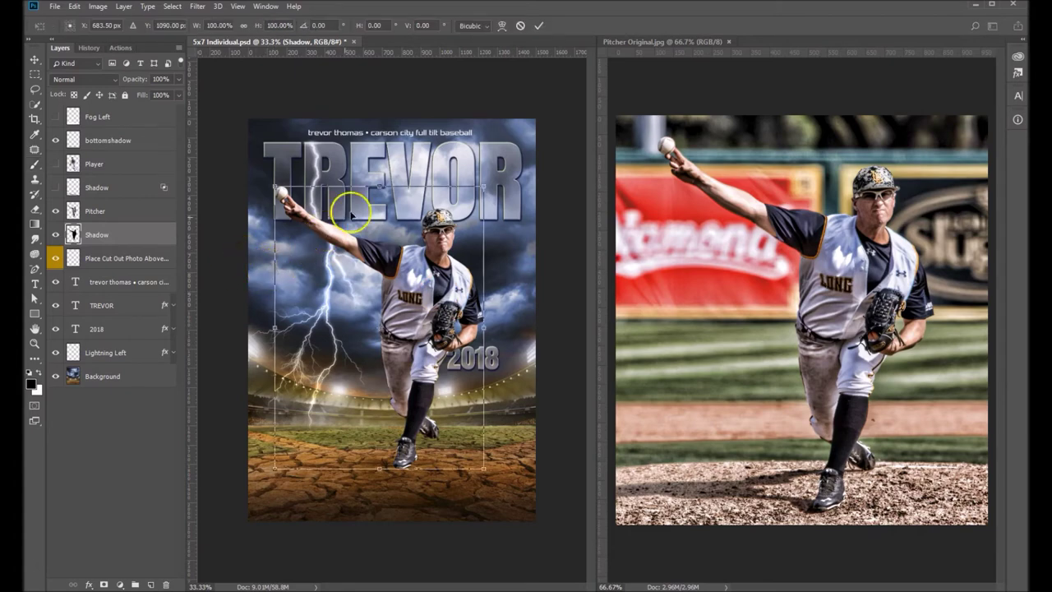
pyautogui.rightClick(420, 278)
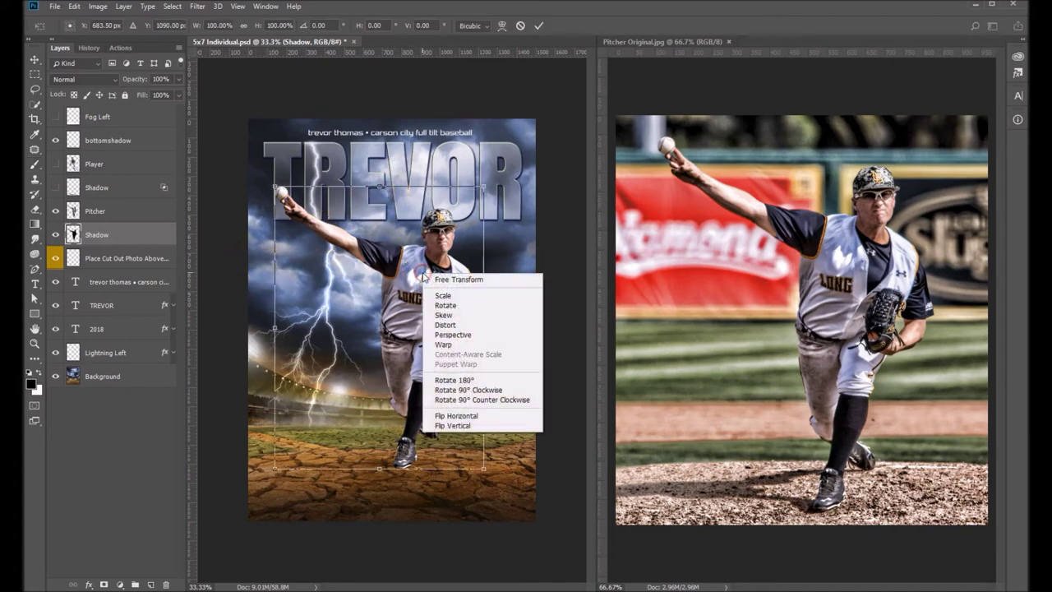
pyautogui.click(453, 325)
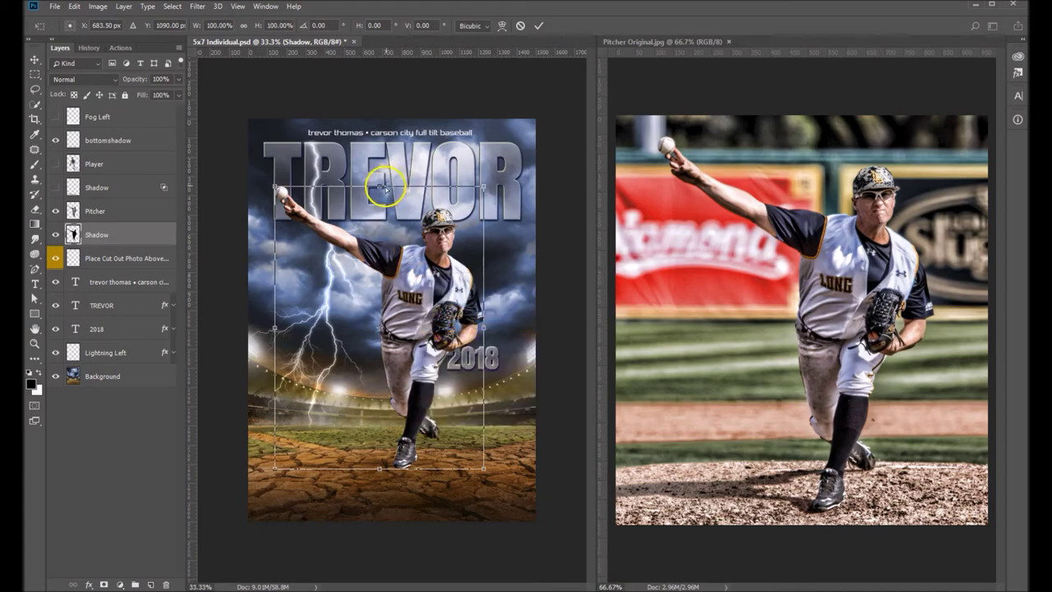
pyautogui.moveTo(380, 186); pyautogui.dragTo(187, 436)
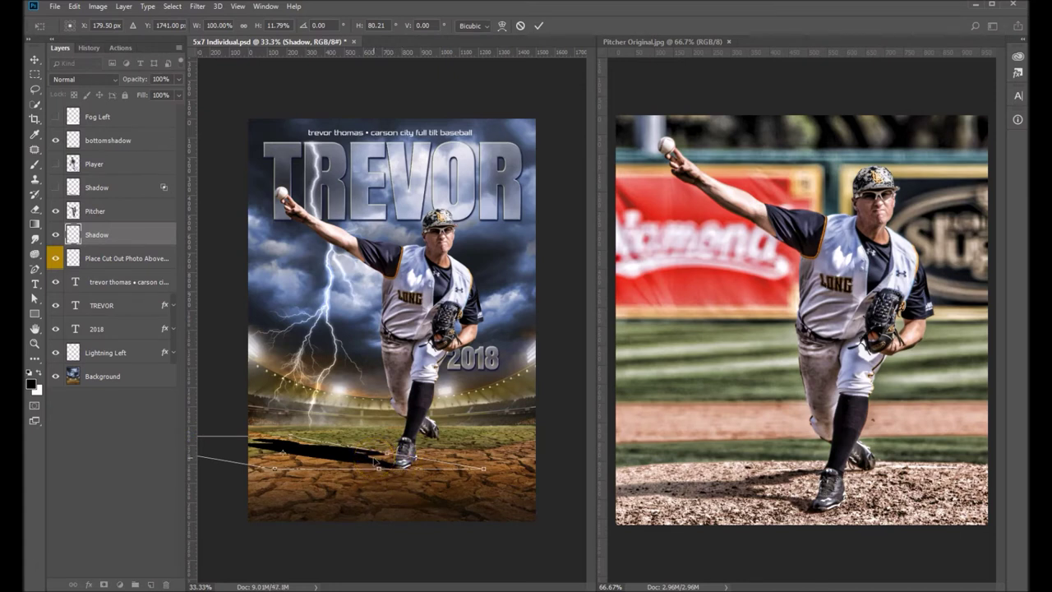
pyautogui.press('b')
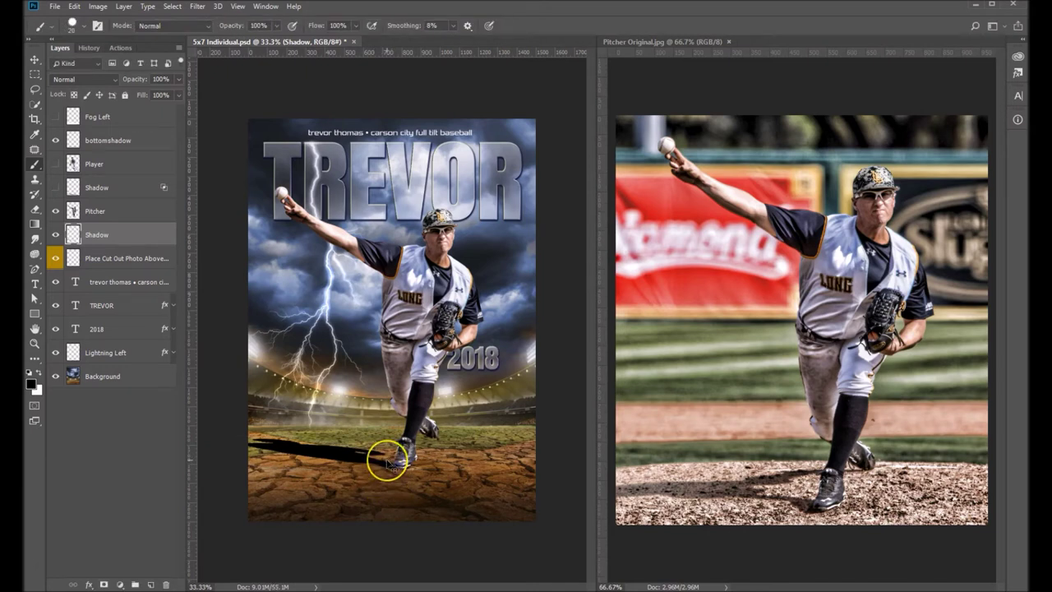
# Rotate the pitcher's shadow about -6.5° around the front foot to match the shadow direction in the original photo
pyautogui.hotkey('ctrl', 't')
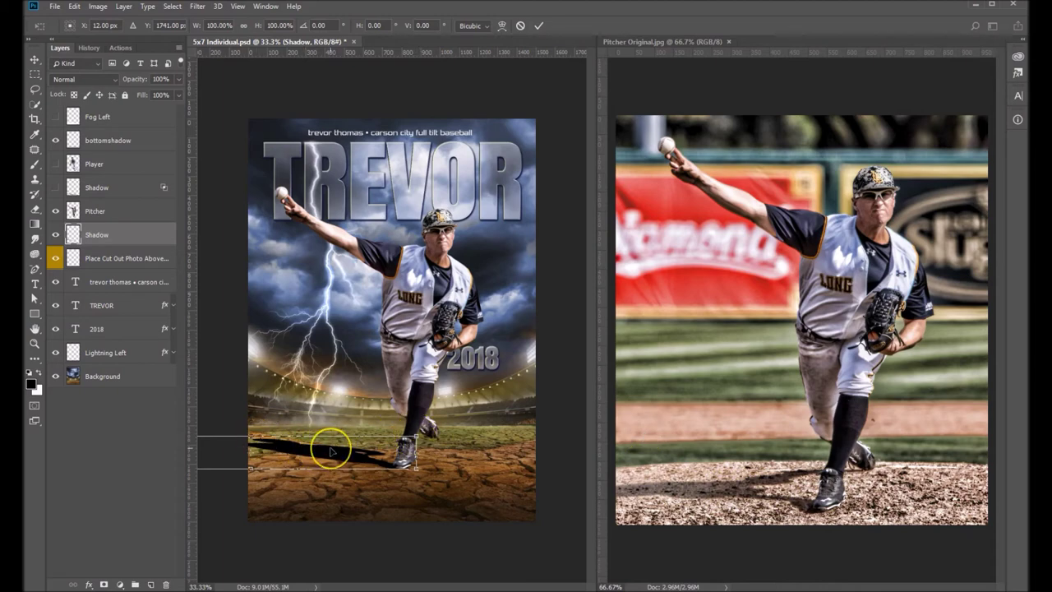
pyautogui.rightClick(373, 448)
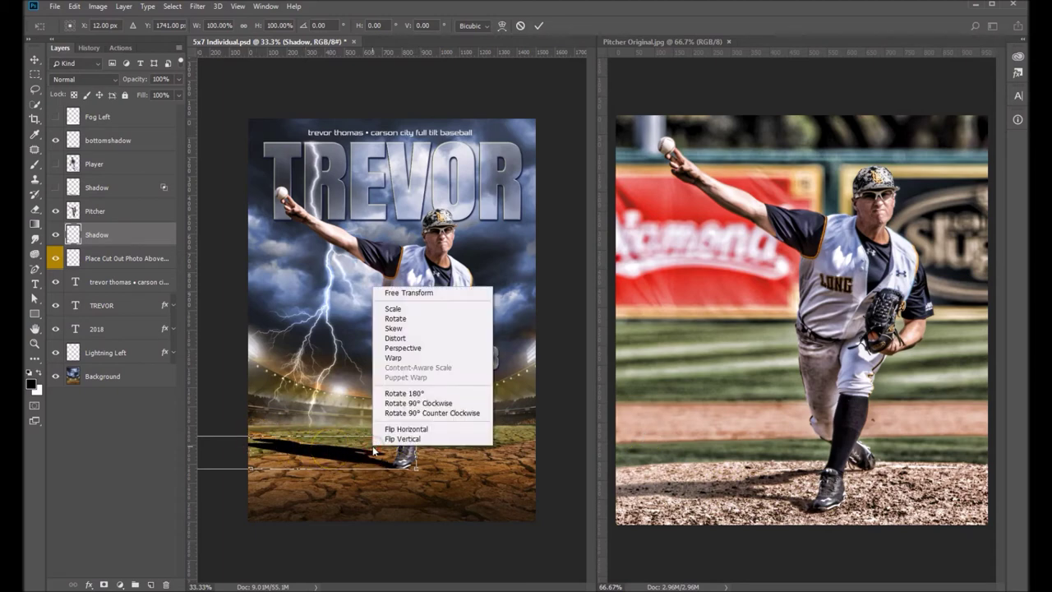
pyautogui.click(426, 318)
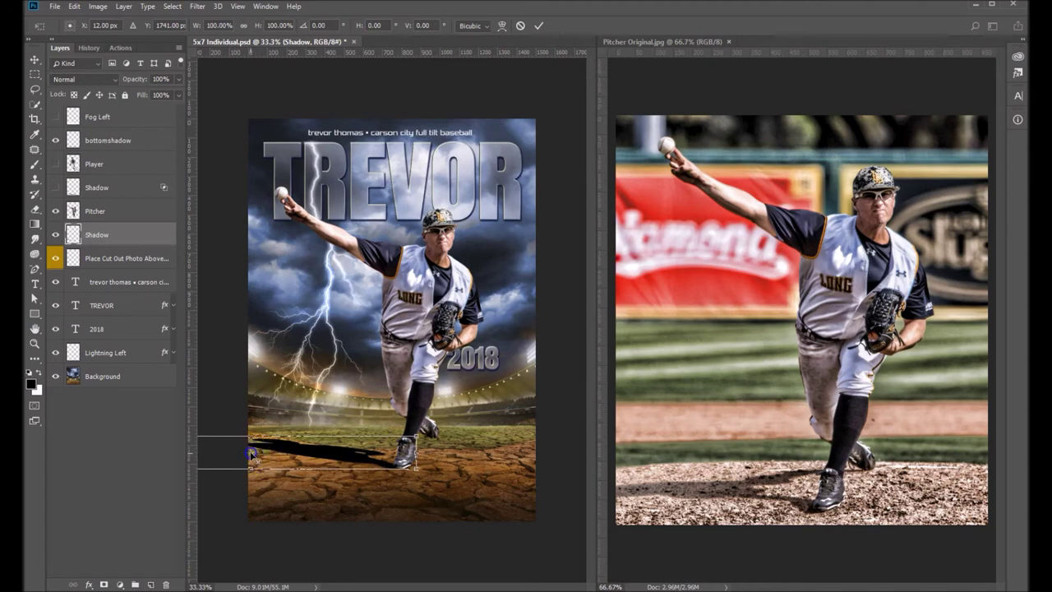
pyautogui.moveTo(252, 453); pyautogui.dragTo(463, 483)
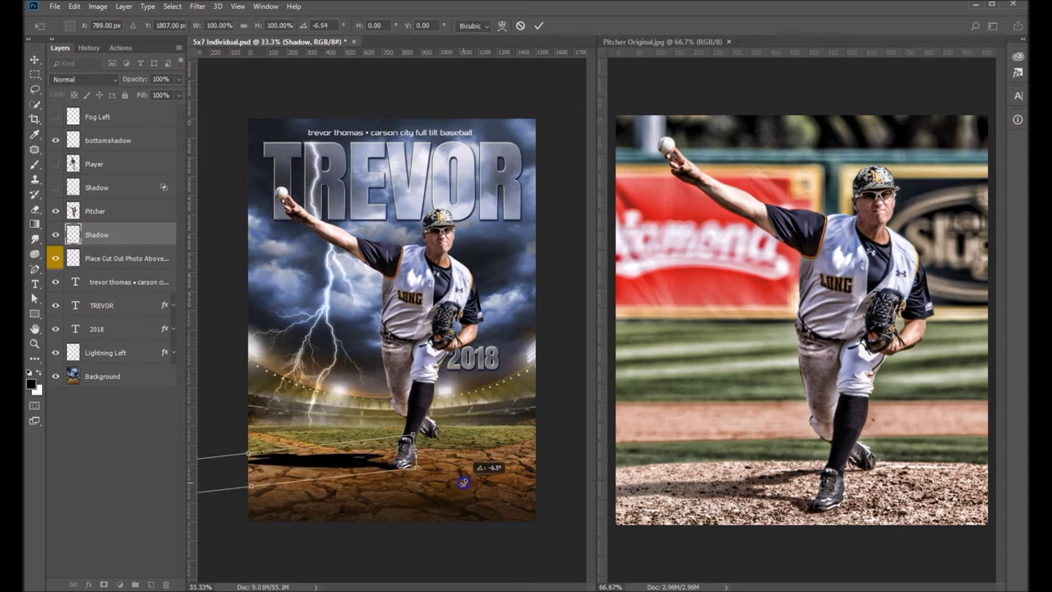
pyautogui.moveTo(464, 482); pyautogui.dragTo(463, 482)
pyautogui.press('Return')
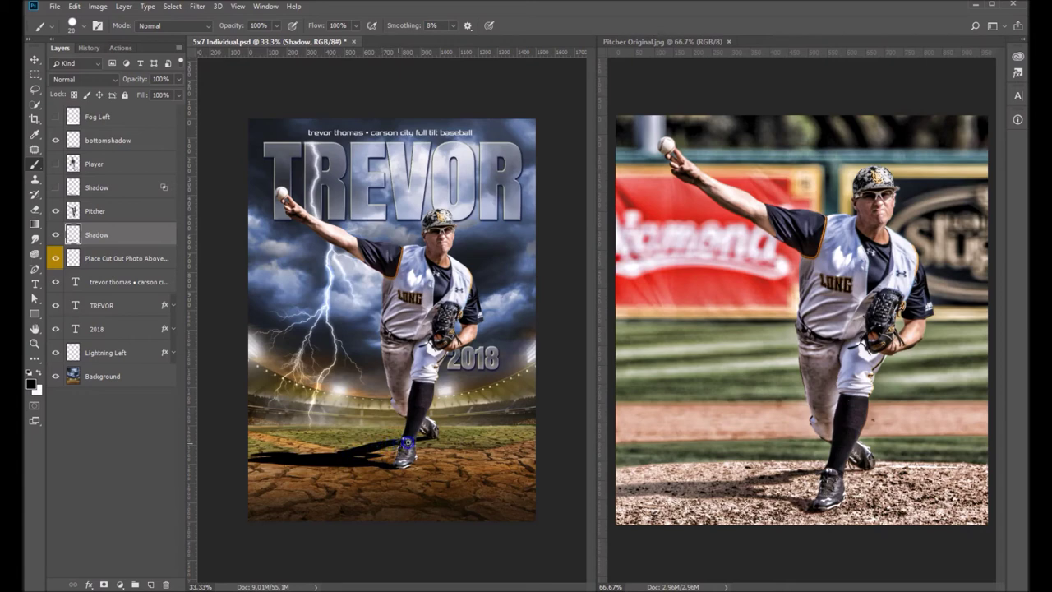
# Paint black around the pitcher's front shoe to connect it with the shadow, and add a layer mask to the Shadow layer
pyautogui.moveTo(395, 444)
pyautogui.mouseDown()
pyautogui.moveTo(426, 445)
pyautogui.moveTo(385, 463)
pyautogui.moveTo(363, 452)
pyautogui.moveTo(403, 443)
pyautogui.moveTo(336, 474)
pyautogui.moveTo(354, 455)
pyautogui.moveTo(430, 476)
pyautogui.moveTo(369, 464)
pyautogui.mouseUp()
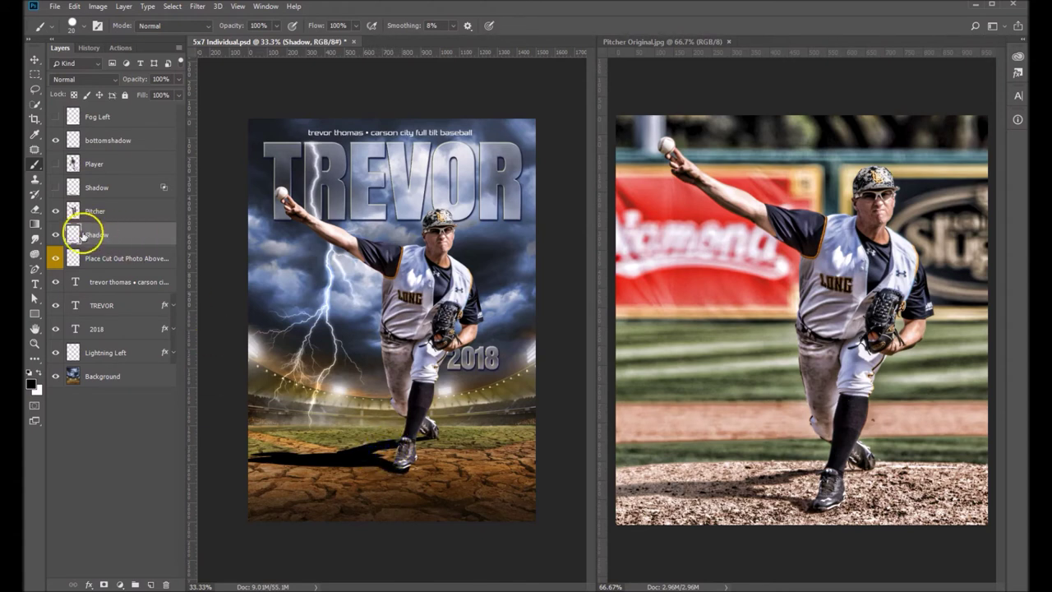
pyautogui.click(105, 584)
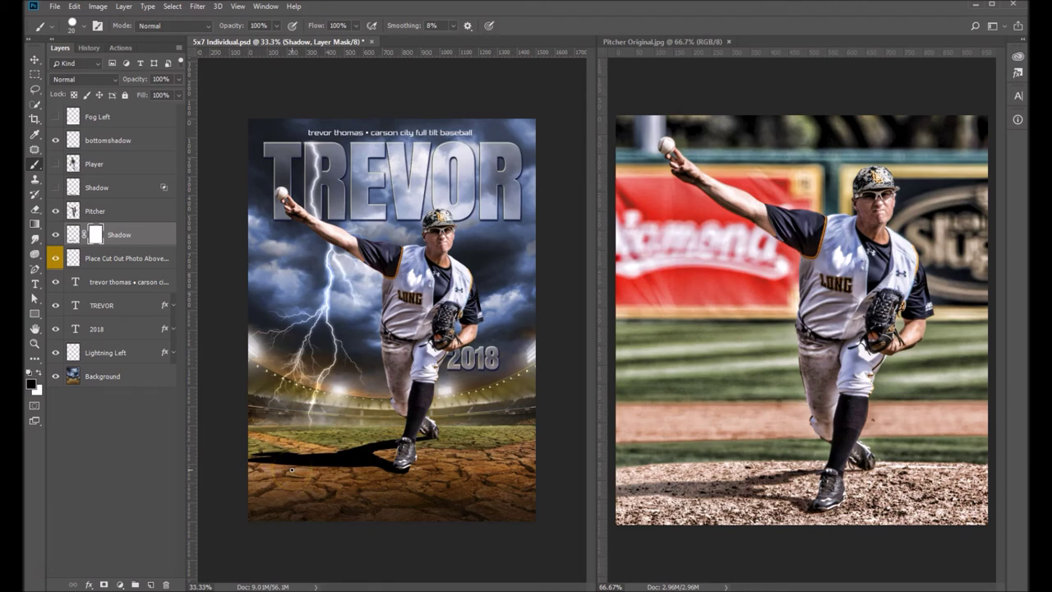
# Set the opacity of the pitcher's Shadow layer to 75%, targeting the layer rather than its mask
pyautogui.click(130, 238)
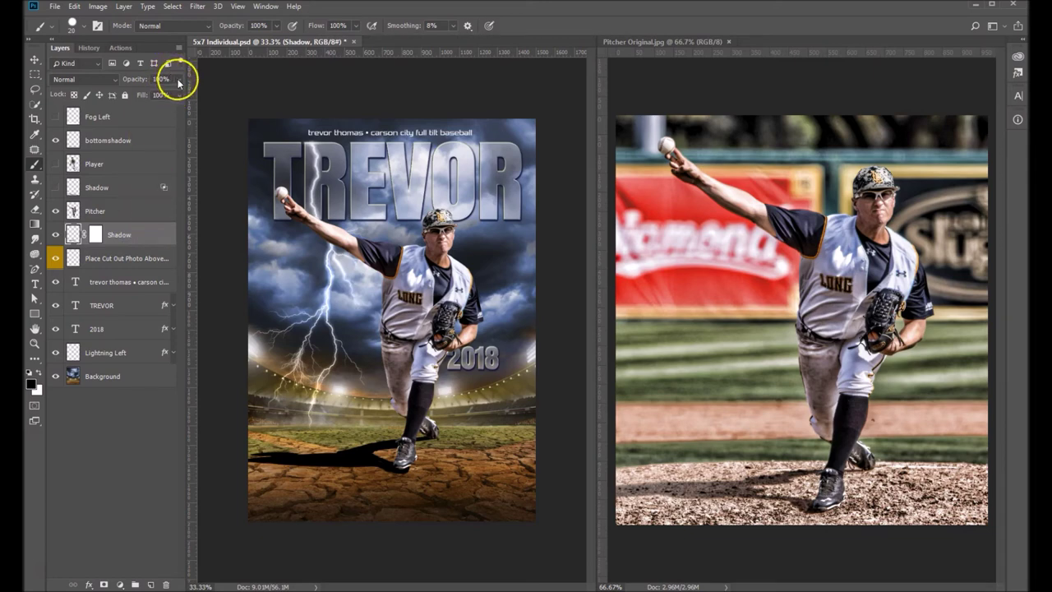
pyautogui.click(165, 79)
pyautogui.write('75')
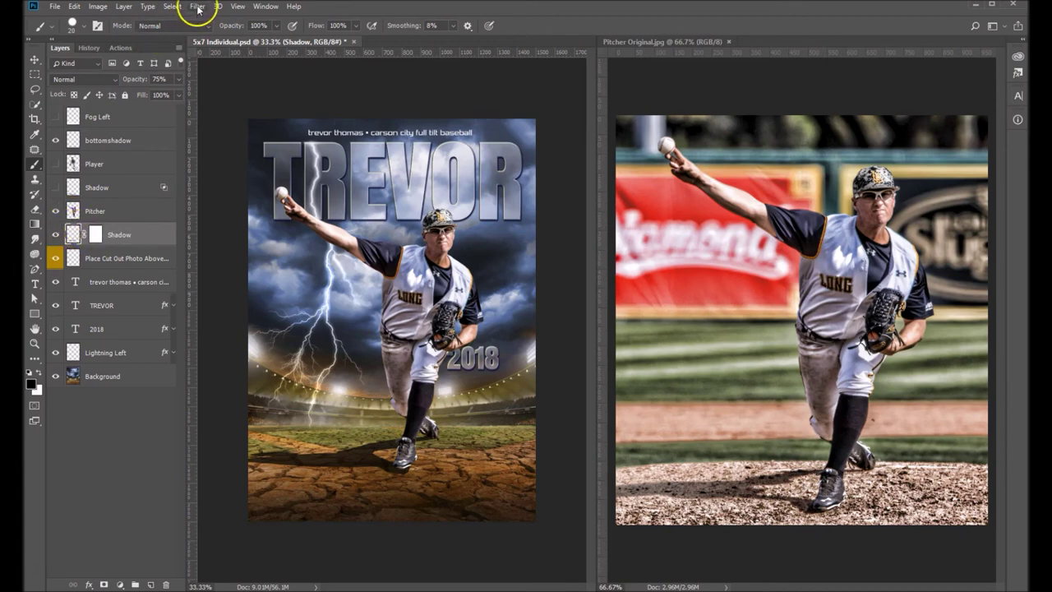
# Soften the pitcher's shadow with a Gaussian Blur of 3.5 pixels radius
pyautogui.click(198, 6)
pyautogui.moveTo(238, 148)
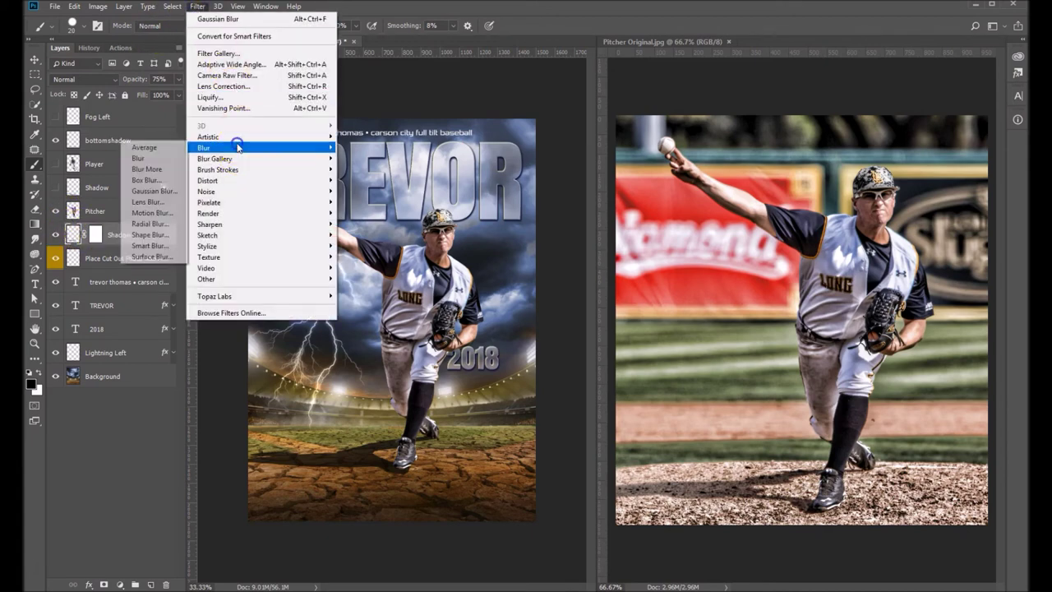
pyautogui.click(149, 191)
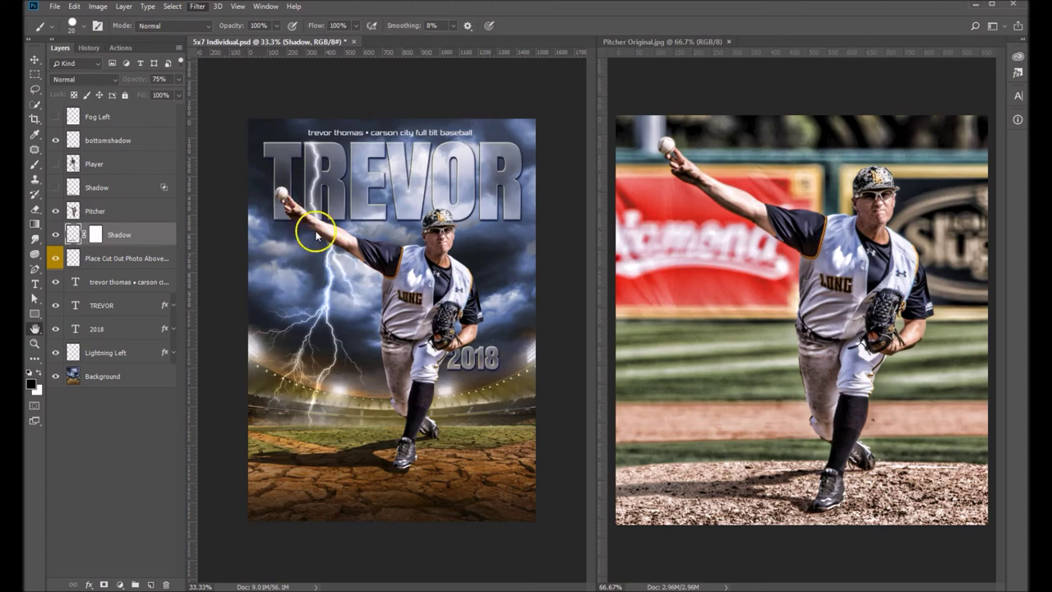
pyautogui.moveTo(235, 265); pyautogui.dragTo(235, 270)
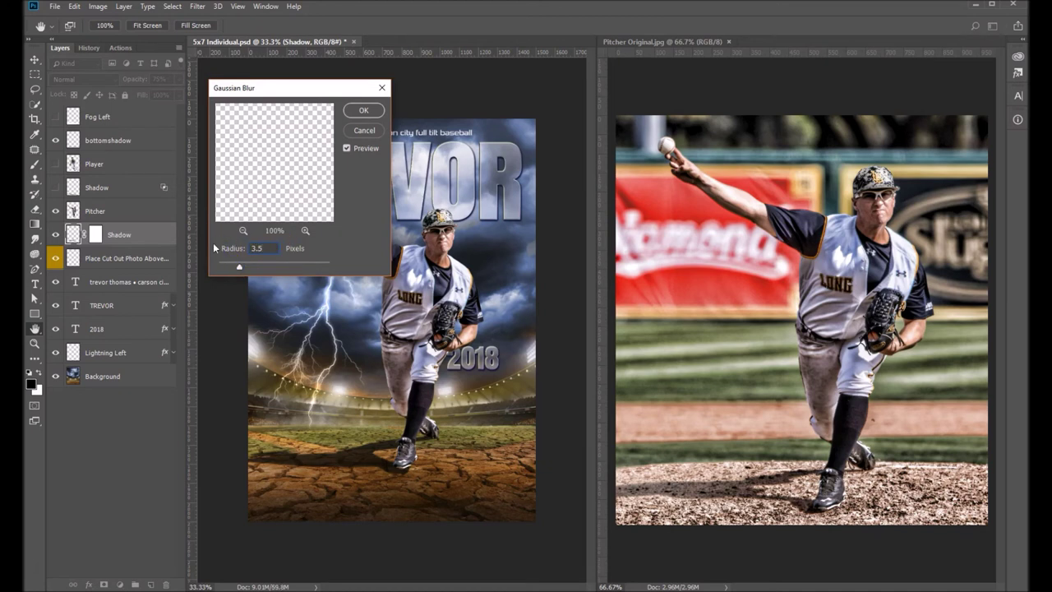
pyautogui.press('Return')
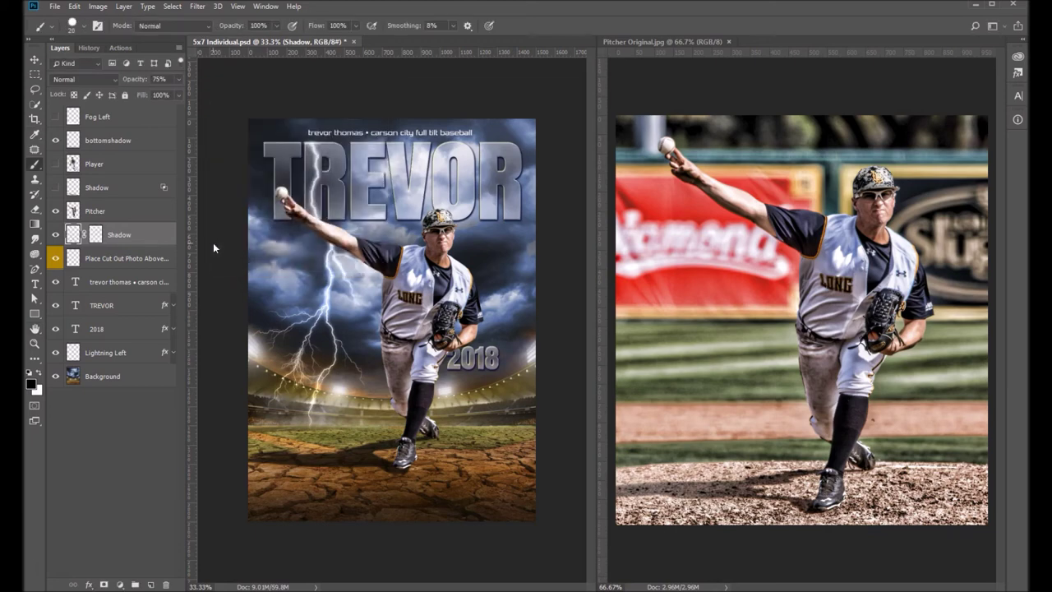
pyautogui.moveTo(364, 458)
pyautogui.mouseDown()
pyautogui.moveTo(444, 453)
pyautogui.moveTo(411, 458)
pyautogui.mouseUp()
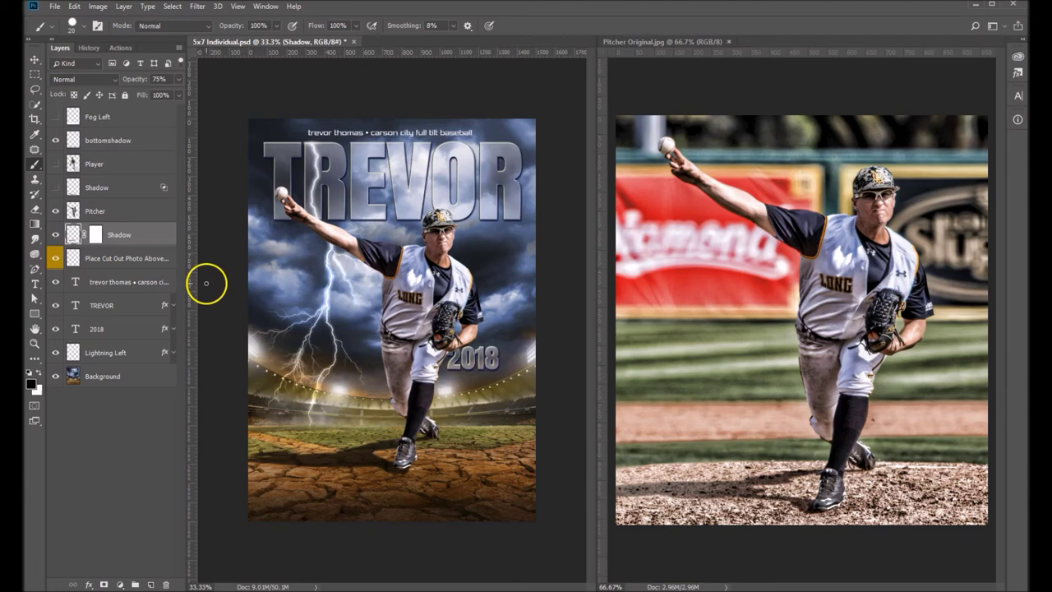
# Blend the pitcher's shadow into the ground by splitting the Underlying Layer white Blend If slider to 100 / 255
pyautogui.rightClick(146, 236)
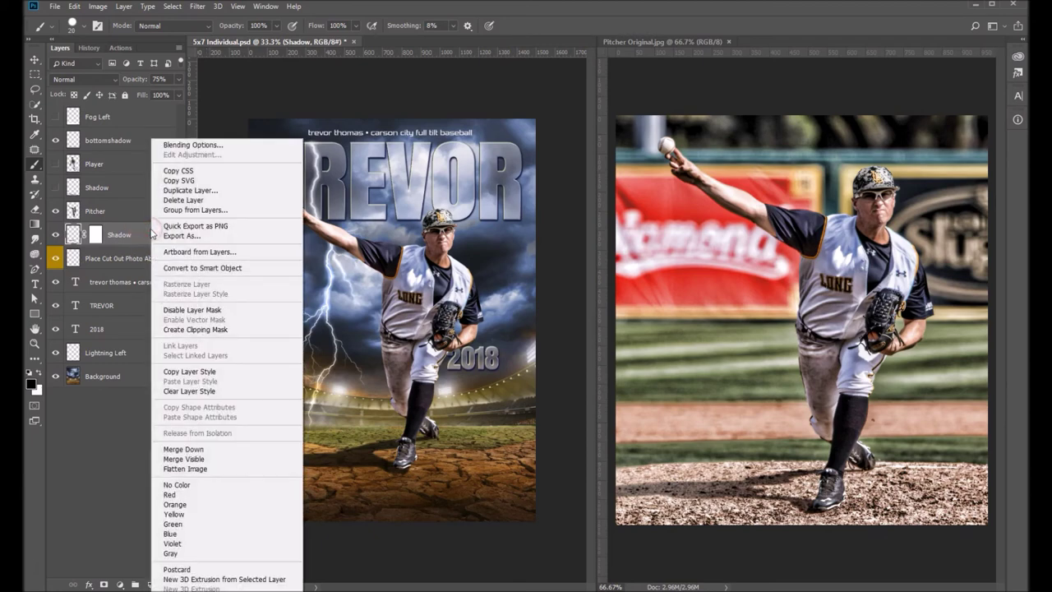
pyautogui.click(190, 145)
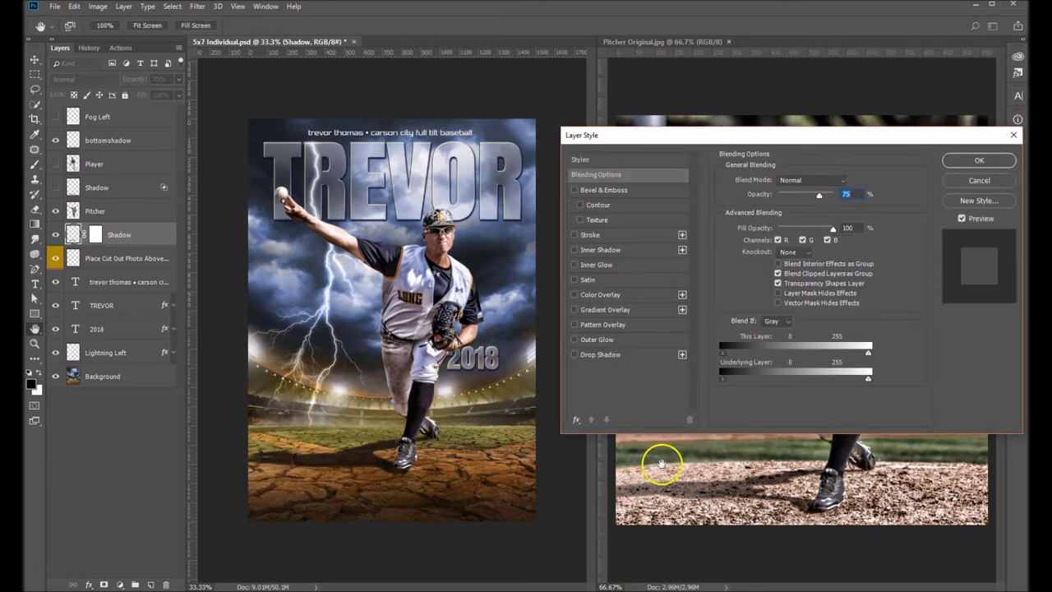
pyautogui.press('alt')
pyautogui.moveTo(867, 380); pyautogui.dragTo(867, 382)
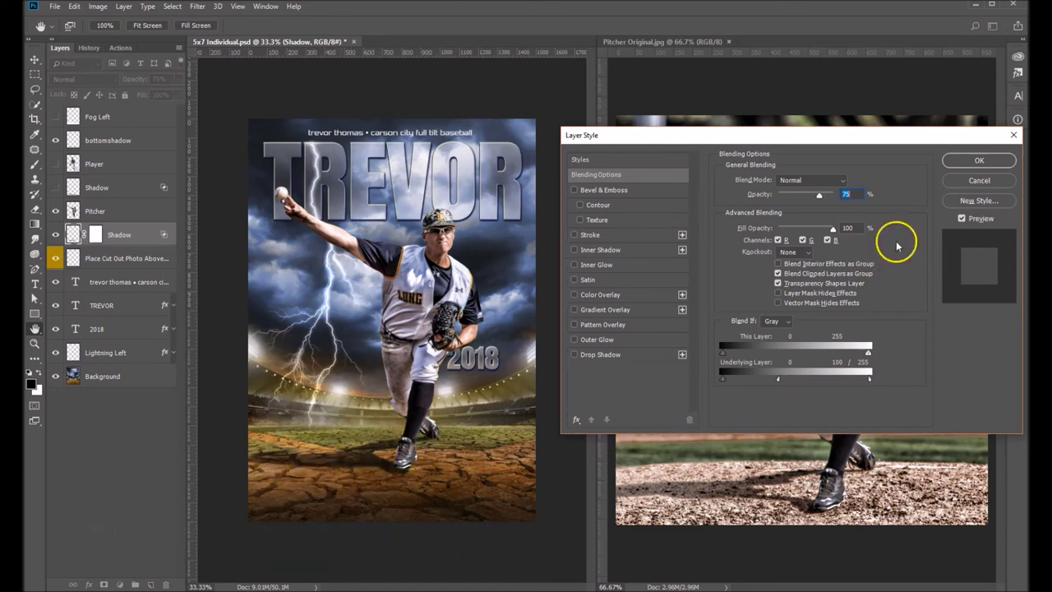
pyautogui.click(1000, 162)
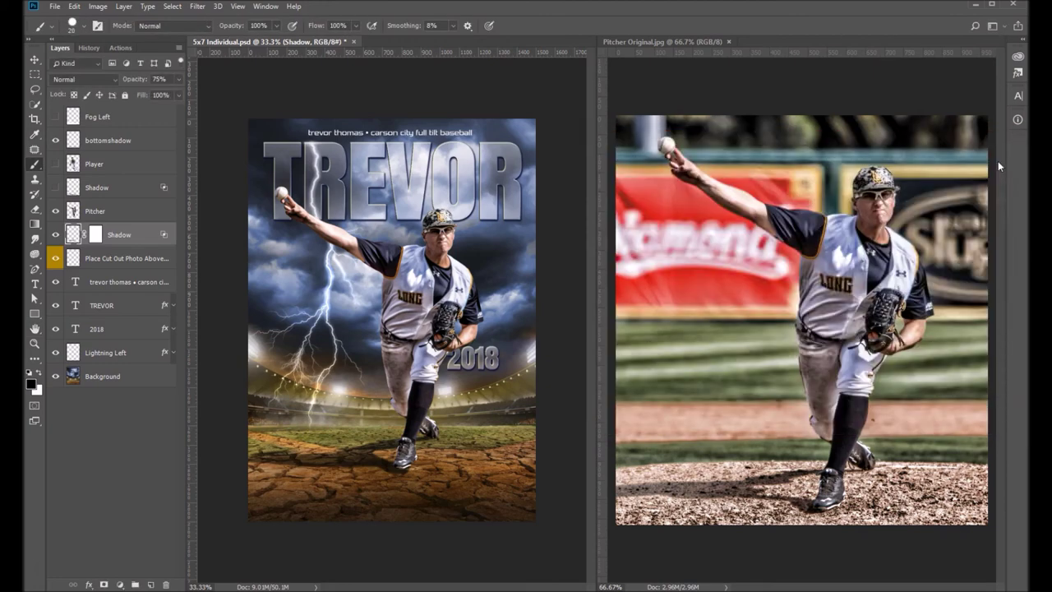
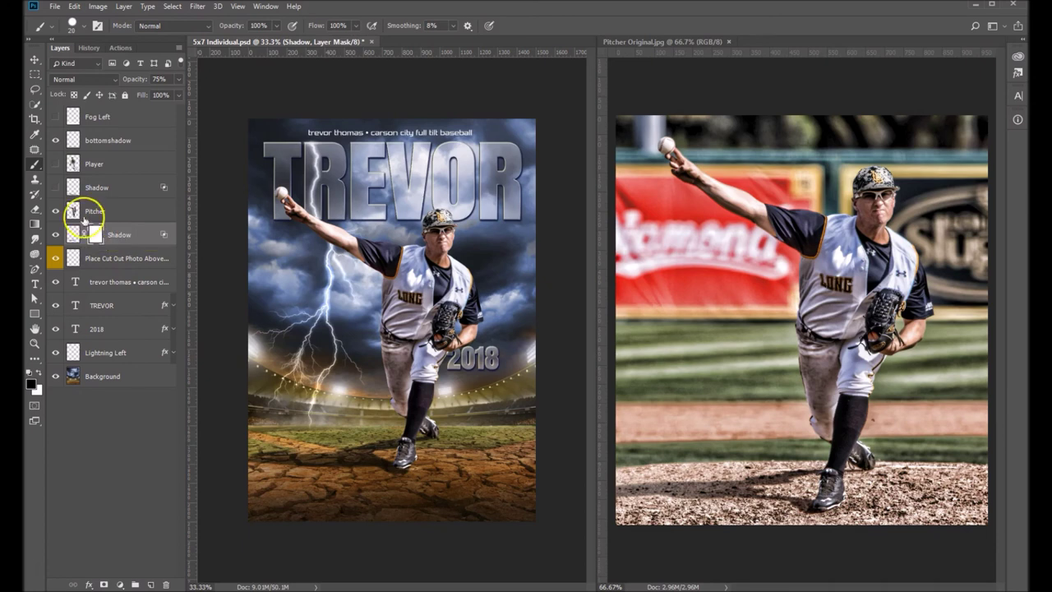
# Fade the far left end of the pitcher's shadow with a black Foreground to Transparent gradient on the Shadow layer's mask
pyautogui.click(35, 223)
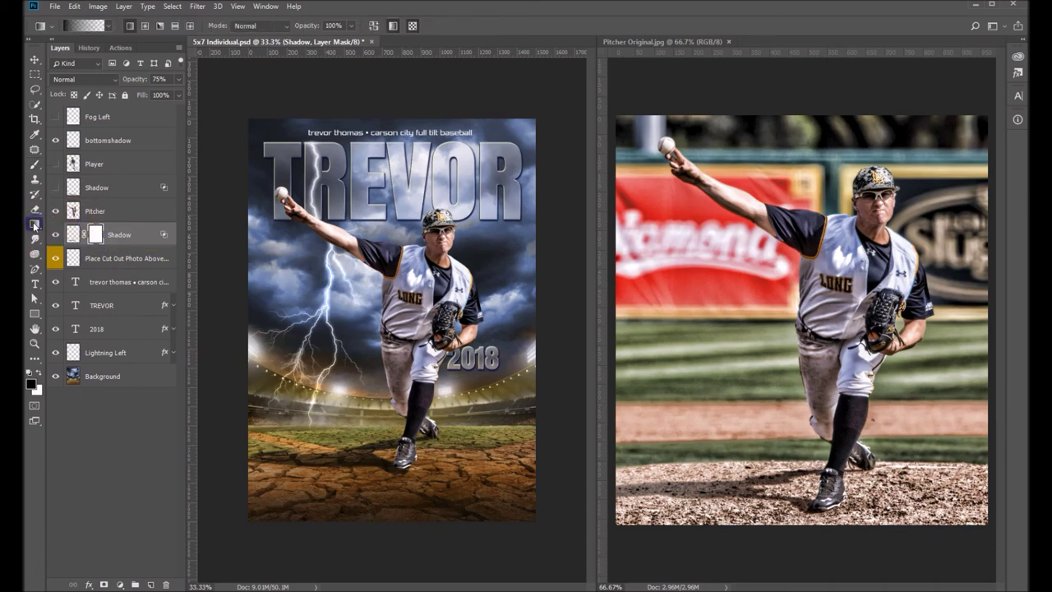
pyautogui.click(29, 385)
pyautogui.click(85, 30)
pyautogui.click(160, 76)
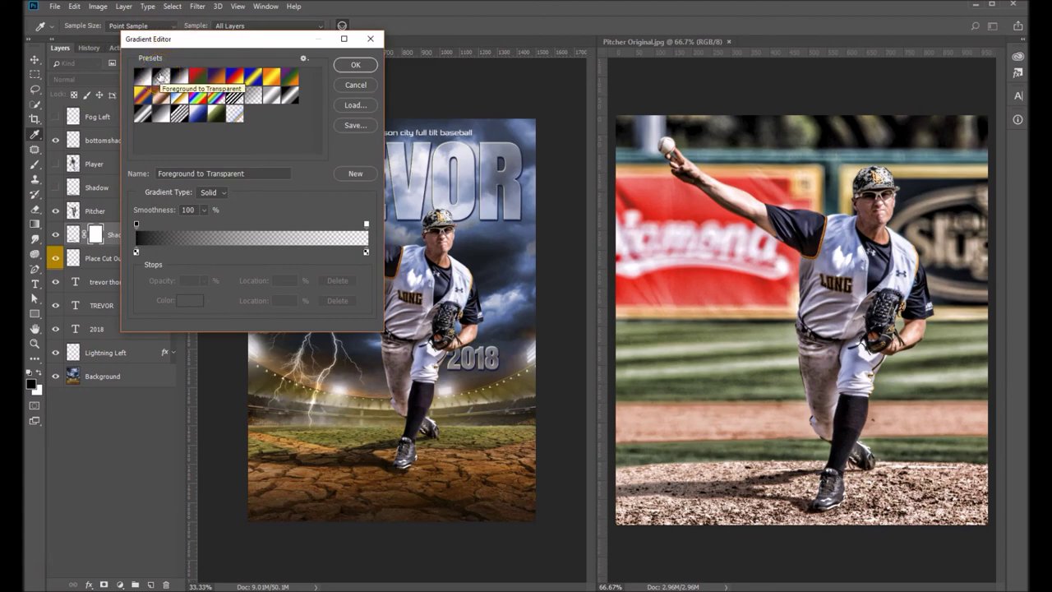
pyautogui.click(352, 65)
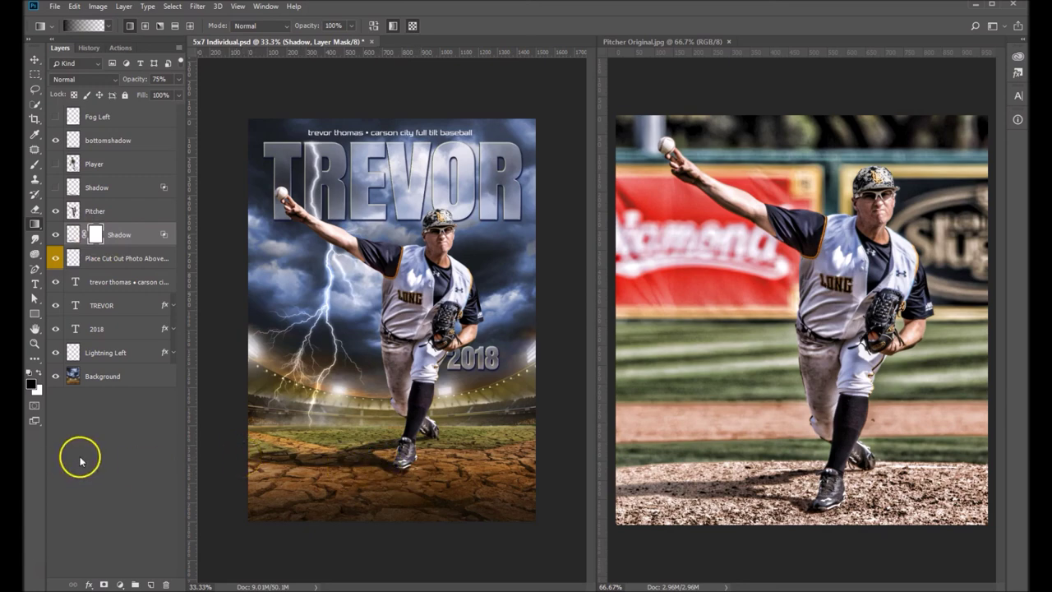
pyautogui.moveTo(234, 459); pyautogui.dragTo(288, 460)
pyautogui.moveTo(367, 460); pyautogui.dragTo(510, 493)
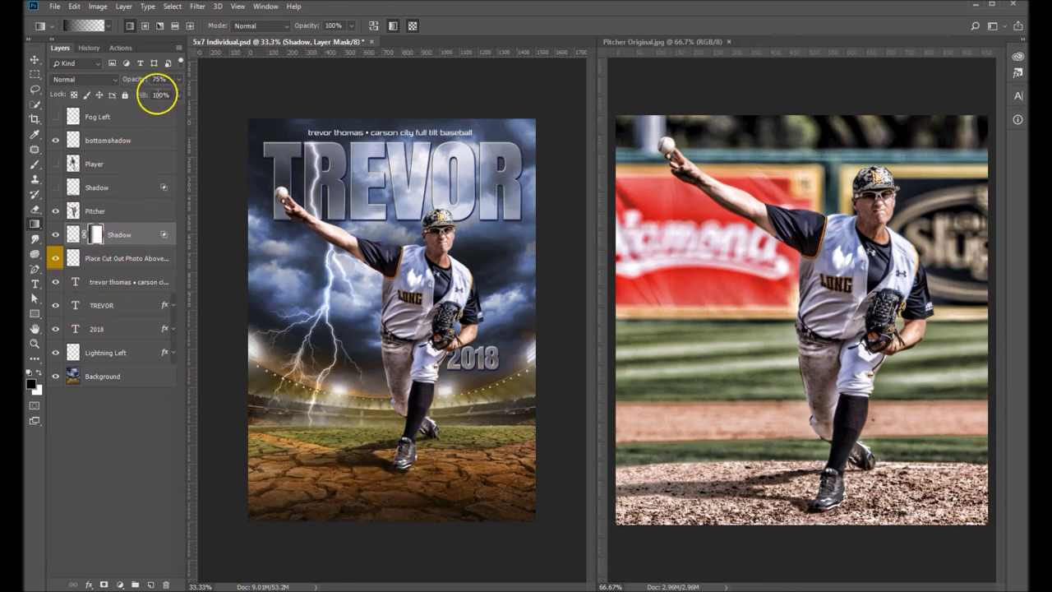
# Lower the opacity of the pitcher's Shadow layer to 61%
pyautogui.moveTo(166, 94); pyautogui.dragTo(162, 95)
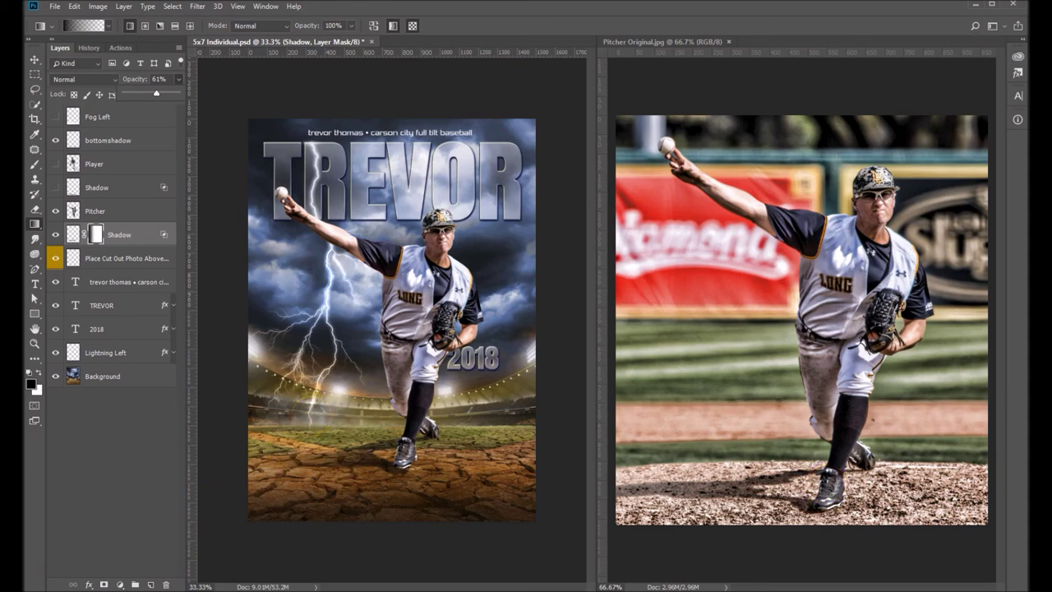
pyautogui.click(50, 569)
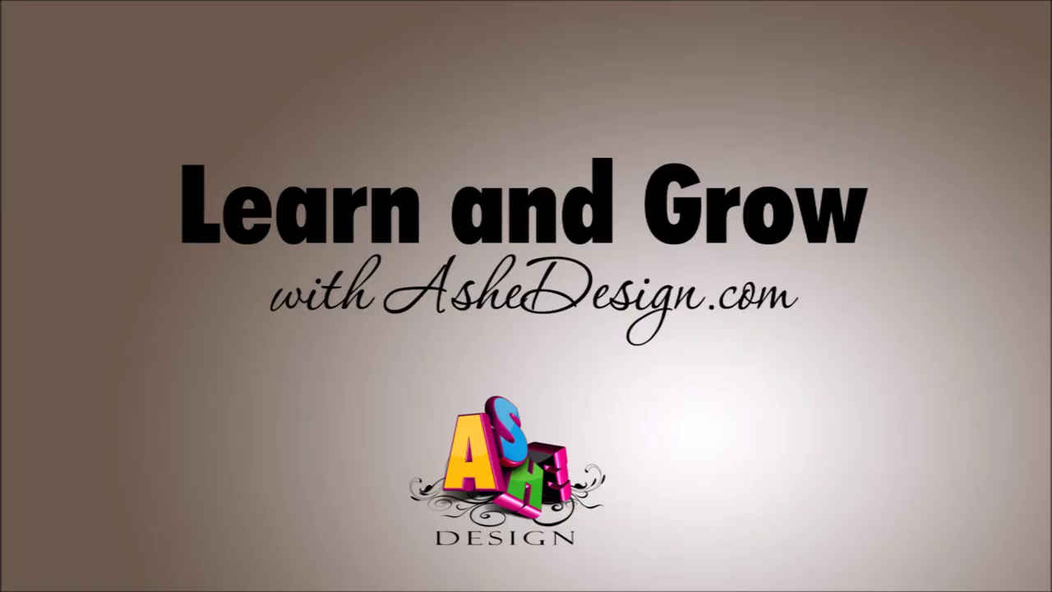